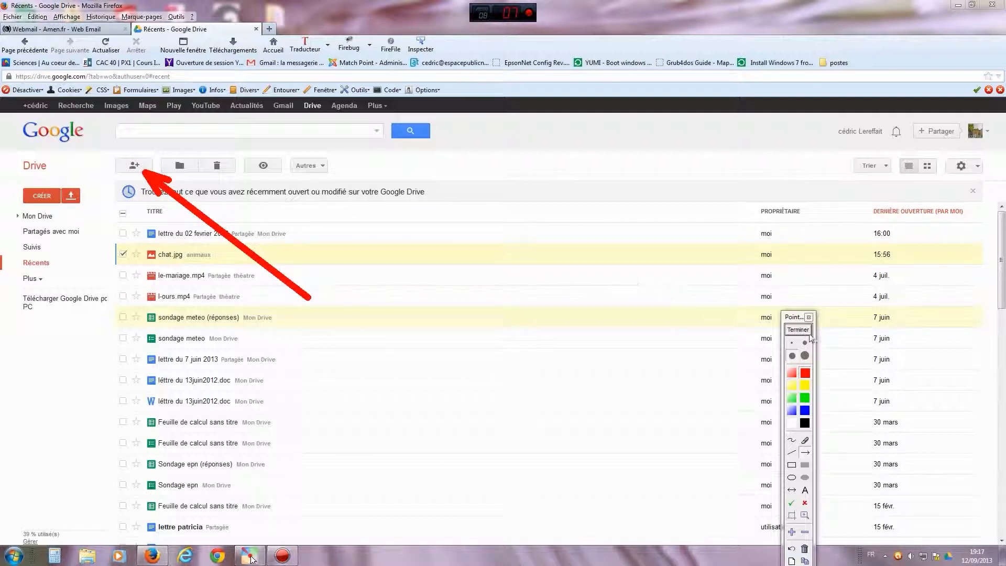
- Tick the checkbox for chat.jpg in the Récents file list
{"action": "left_click", "coordinate": [802, 330]}
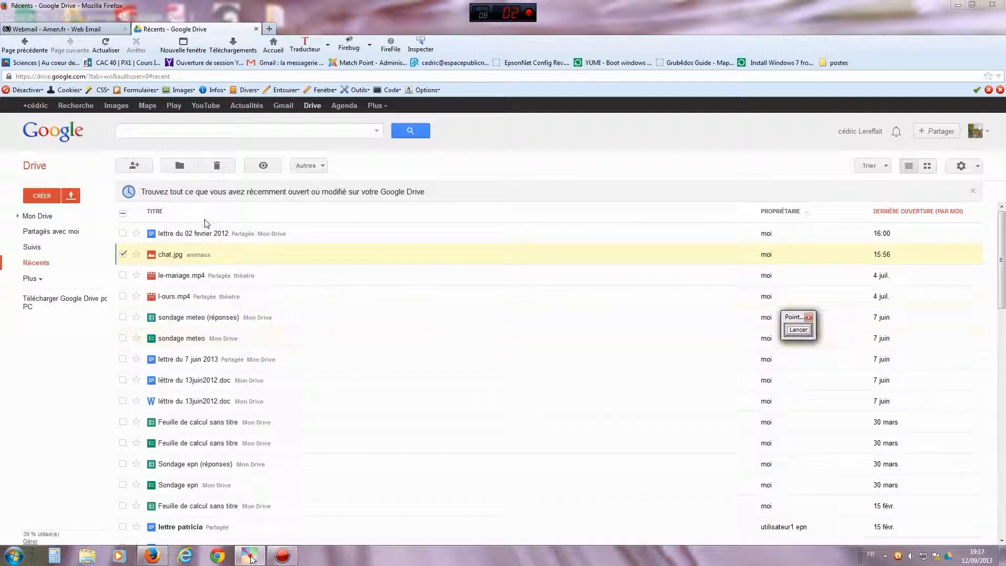
- Open chat.jpg's sharing settings, currently Privé, and start changing who can access it
{"action": "left_click", "coordinate": [134, 166]}
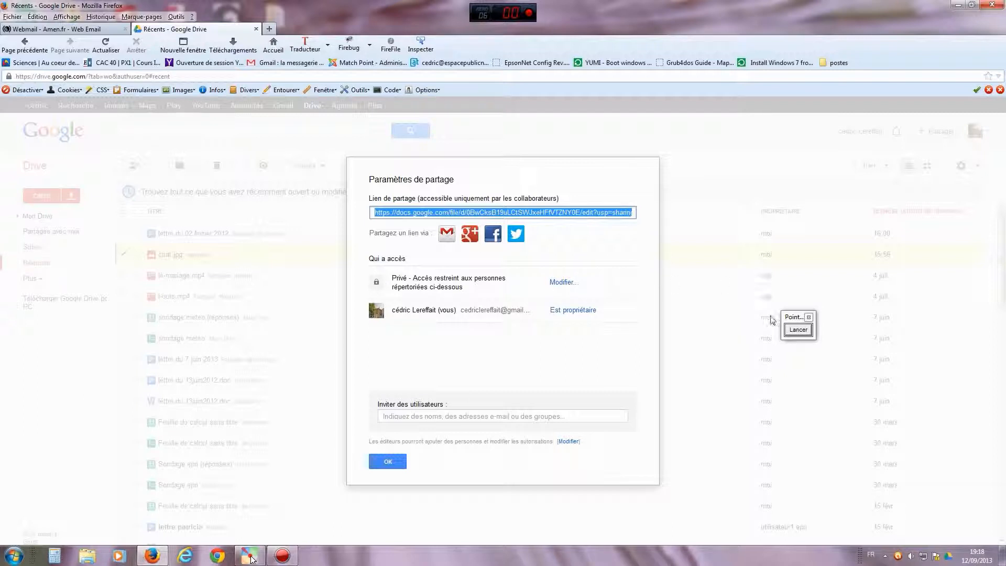
{"action": "left_click", "coordinate": [798, 331]}
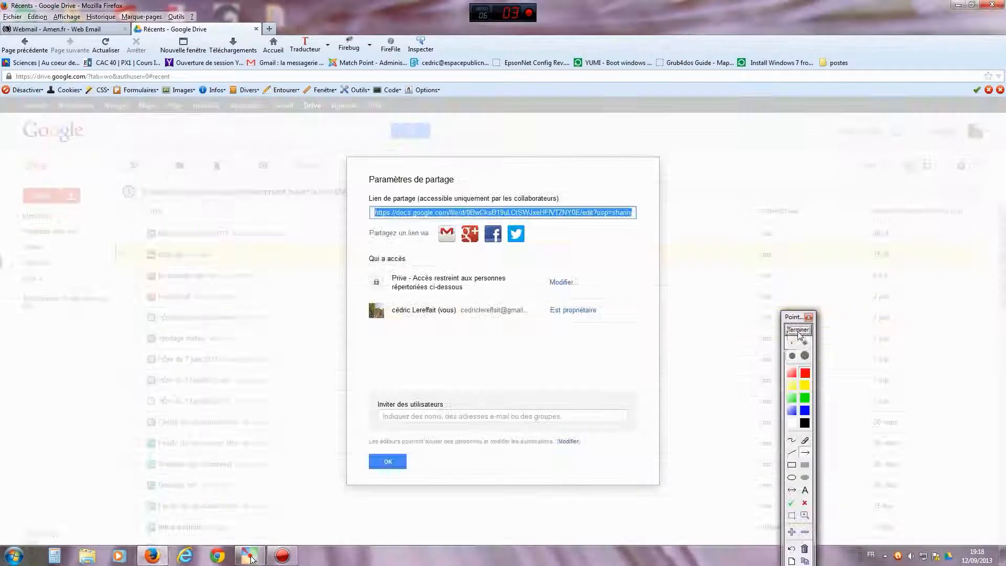
{"action": "left_click_drag", "start_coordinate": [461, 366], "coordinate": [550, 289]}
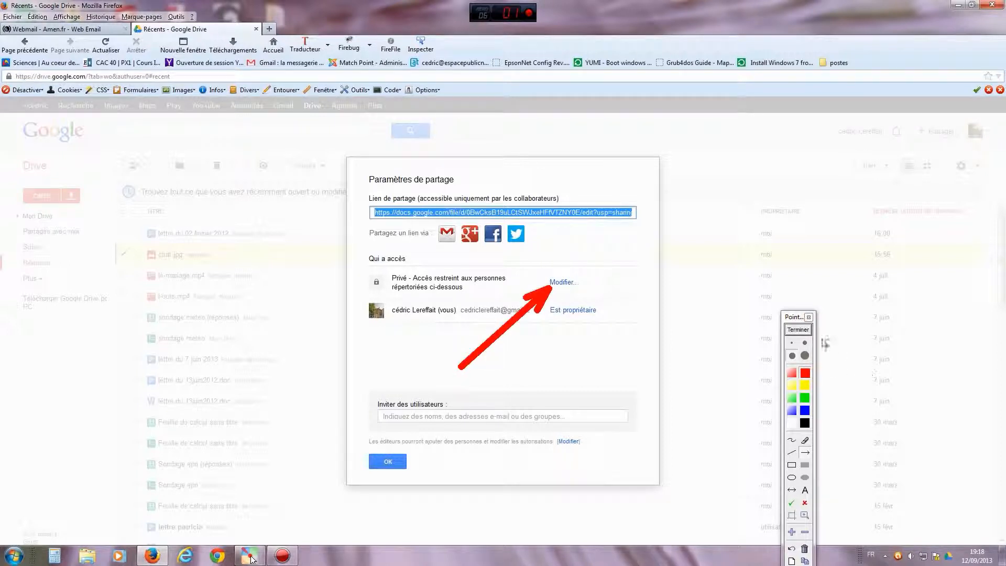
{"action": "left_click", "coordinate": [798, 329]}
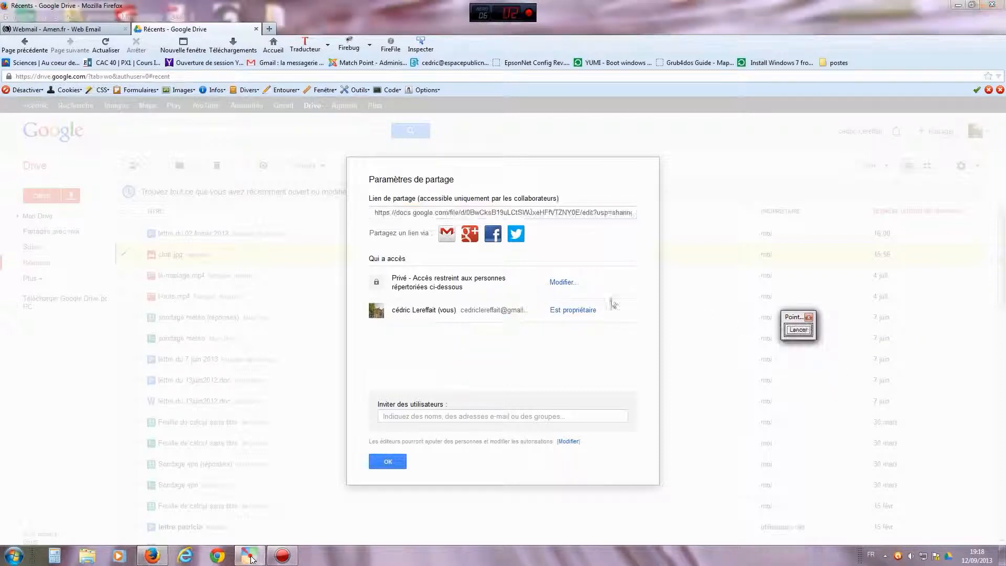
{"action": "left_click", "coordinate": [561, 283]}
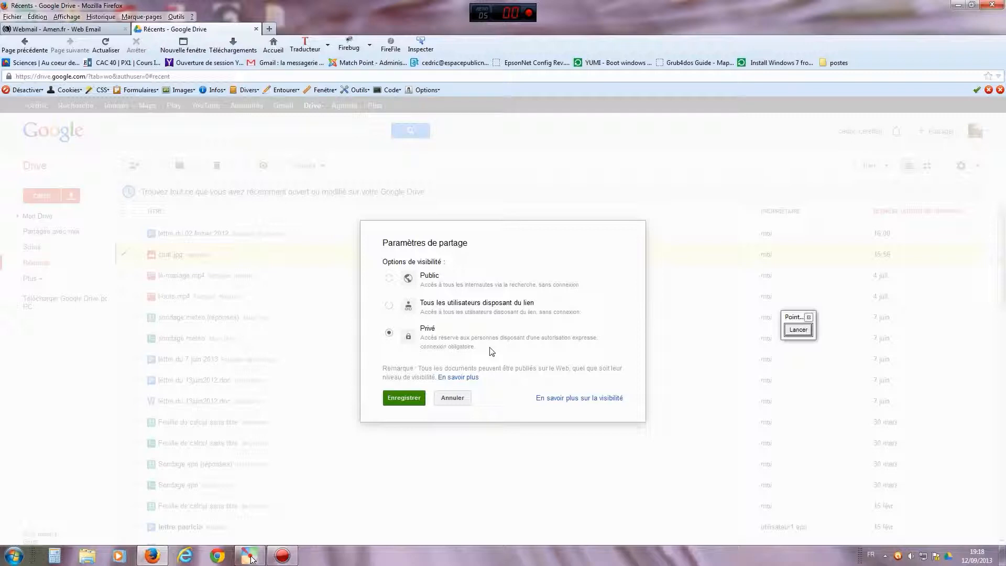
- Make chat.jpg viewable by anyone with the link (Consultation autorisée) and save
{"action": "left_click", "coordinate": [389, 306]}
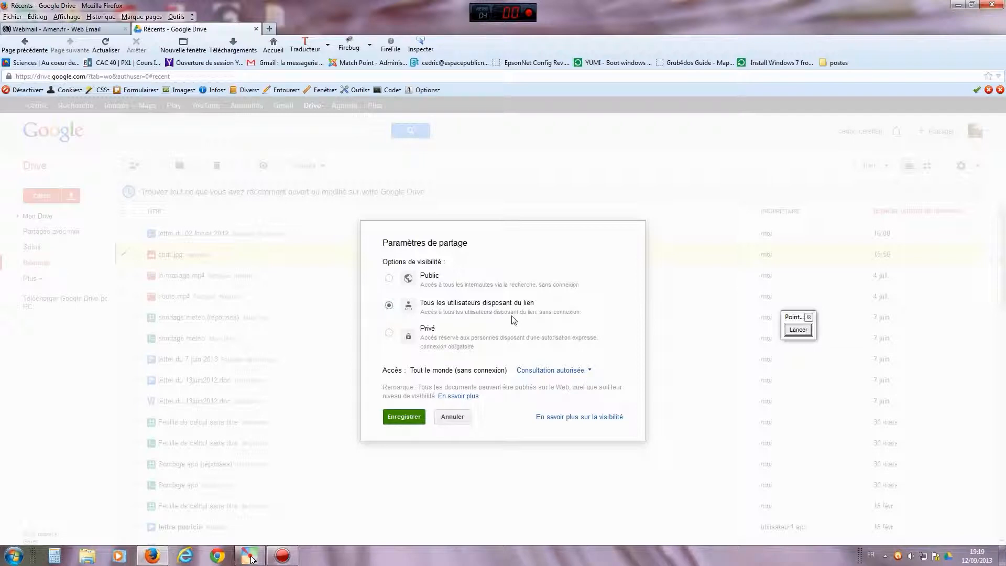
{"action": "left_click", "coordinate": [390, 278]}
{"action": "left_click", "coordinate": [390, 306]}
{"action": "left_click", "coordinate": [404, 417]}
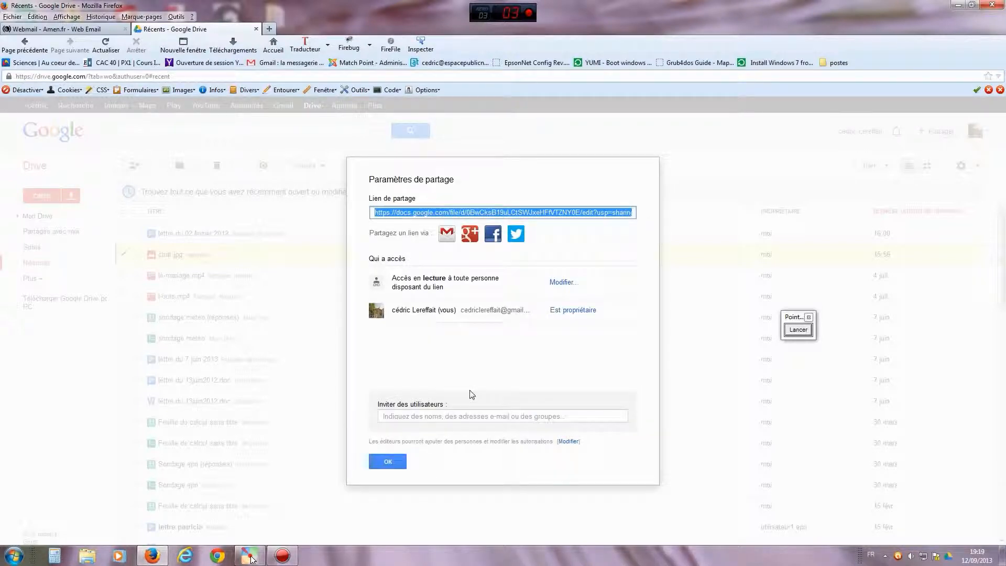
{"action": "left_click", "coordinate": [798, 329]}
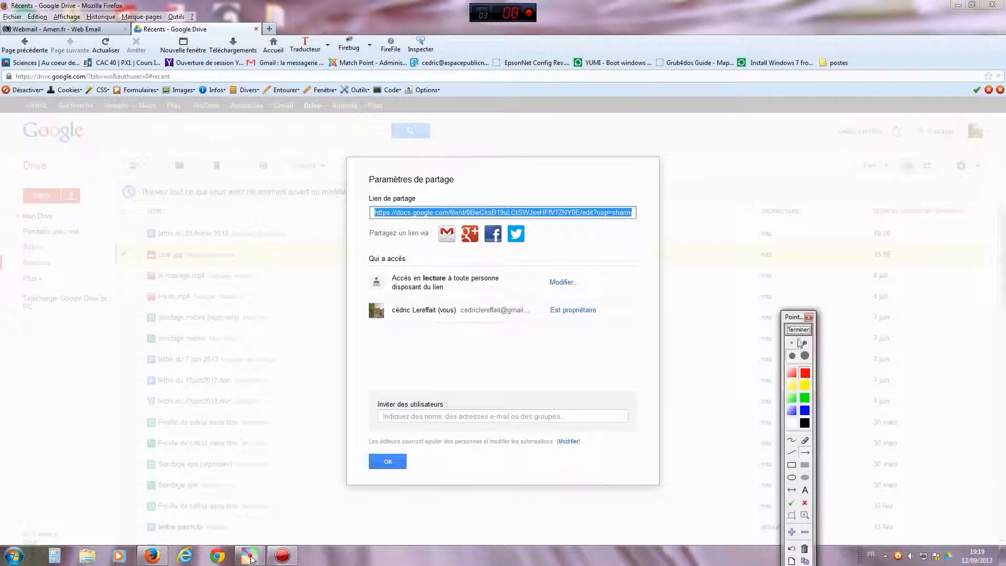
{"action": "mouse_move", "coordinate": [613, 303]}
{"action": "left_mouse_down"}
{"action": "mouse_move", "coordinate": [626, 361]}
{"action": "mouse_move", "coordinate": [616, 381]}
{"action": "left_mouse_up"}
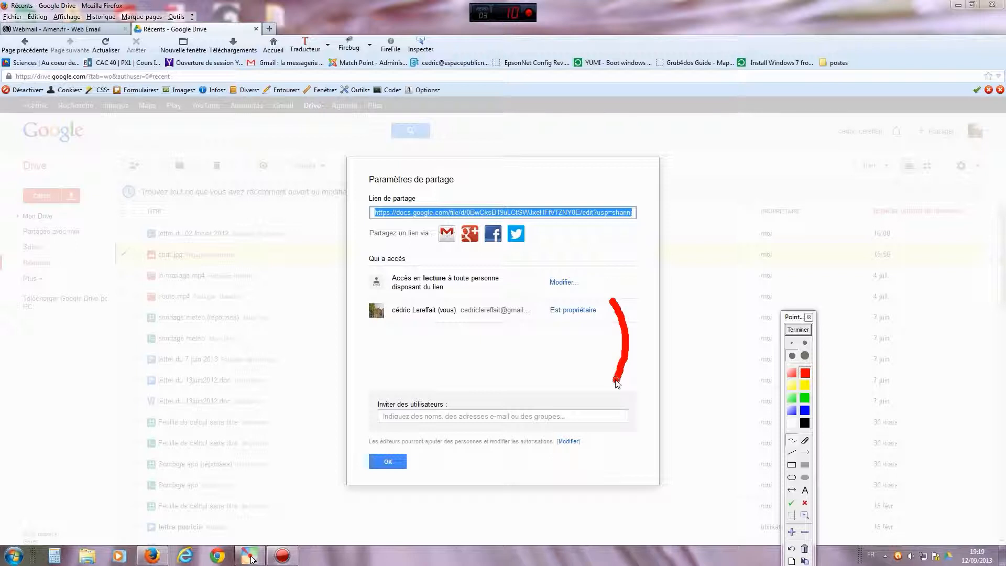
{"action": "left_click_drag", "start_coordinate": [379, 340], "coordinate": [453, 348]}
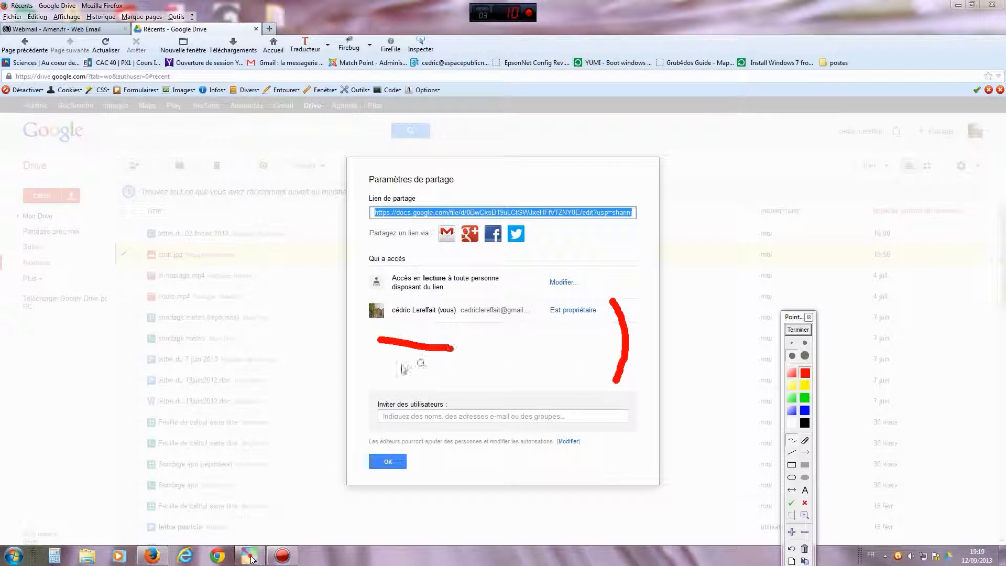
{"action": "left_click_drag", "start_coordinate": [380, 367], "coordinate": [449, 375]}
{"action": "left_click", "coordinate": [798, 329]}
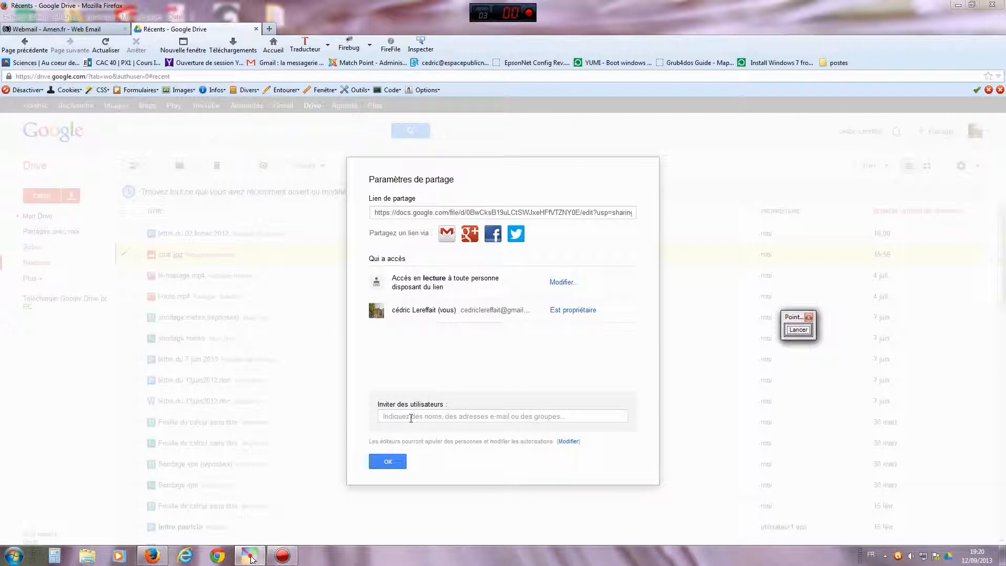
{"action": "left_click", "coordinate": [411, 418]}
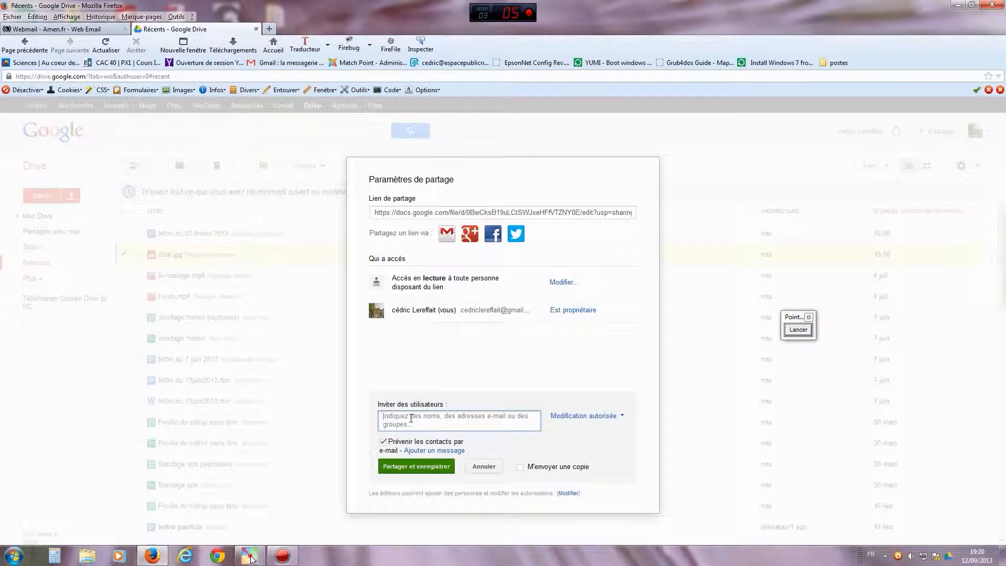
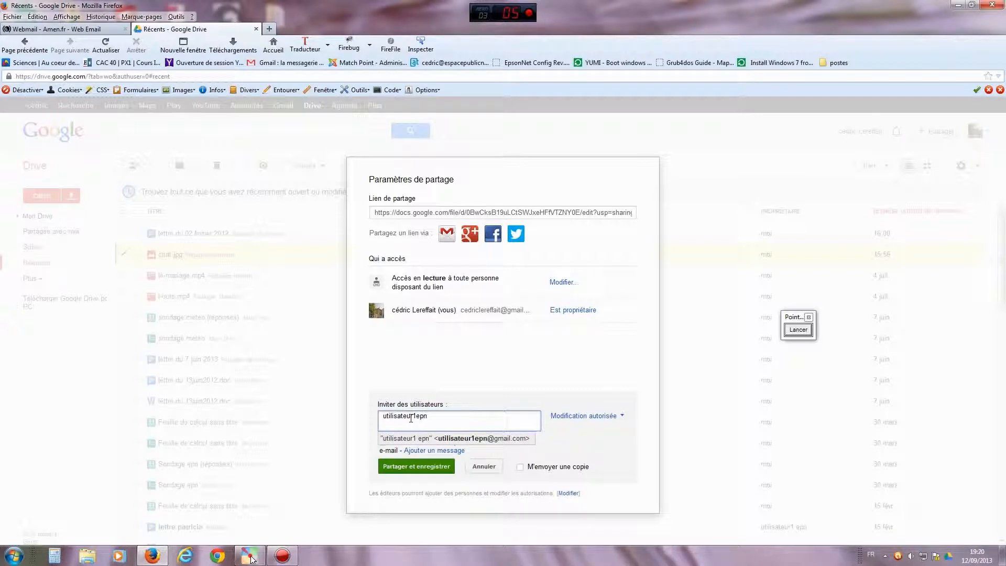
- Invite the recipient's Gmail address to chat.jpg, keeping Modification autorisée access
{"action": "left_click", "coordinate": [512, 398]}
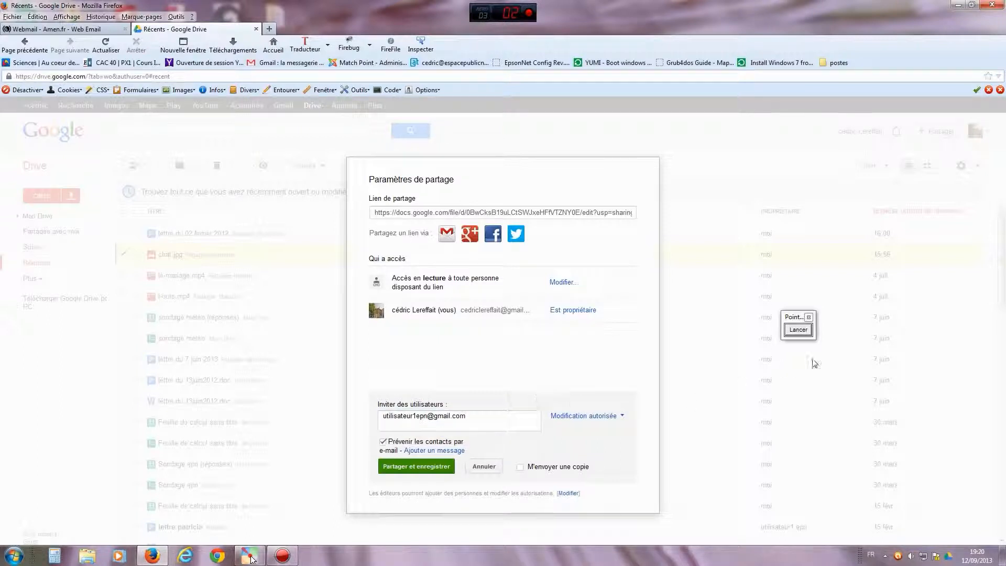
{"action": "left_click", "coordinate": [798, 329]}
{"action": "left_click", "coordinate": [805, 452]}
{"action": "left_click_drag", "start_coordinate": [509, 331], "coordinate": [575, 409]}
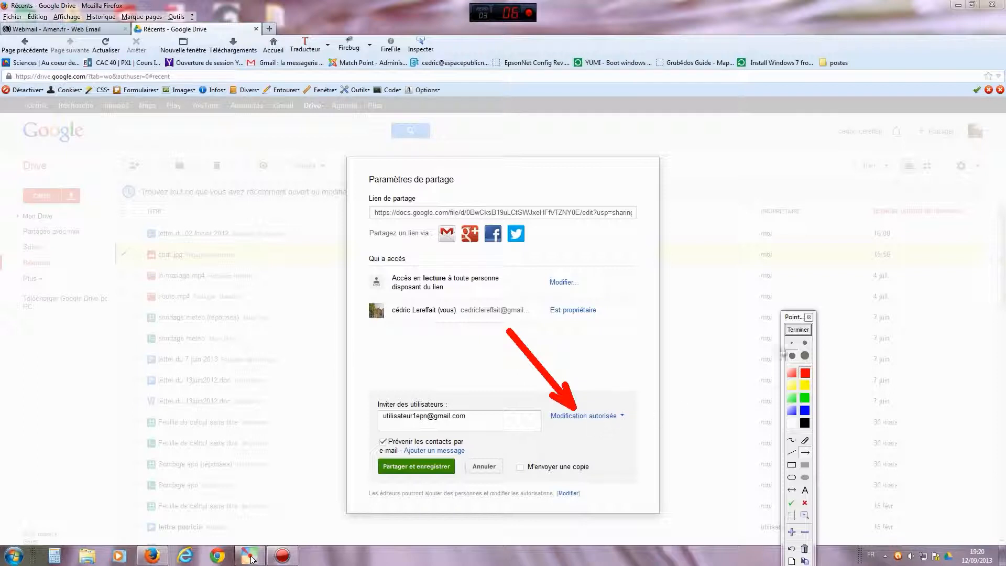
{"action": "left_click", "coordinate": [798, 329]}
{"action": "left_click", "coordinate": [621, 416]}
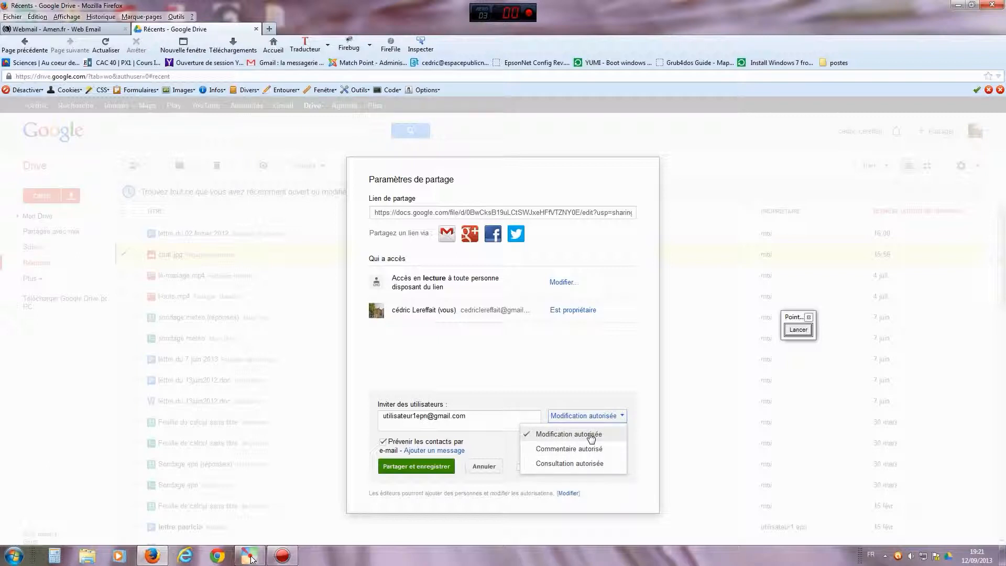
{"action": "left_click", "coordinate": [567, 401]}
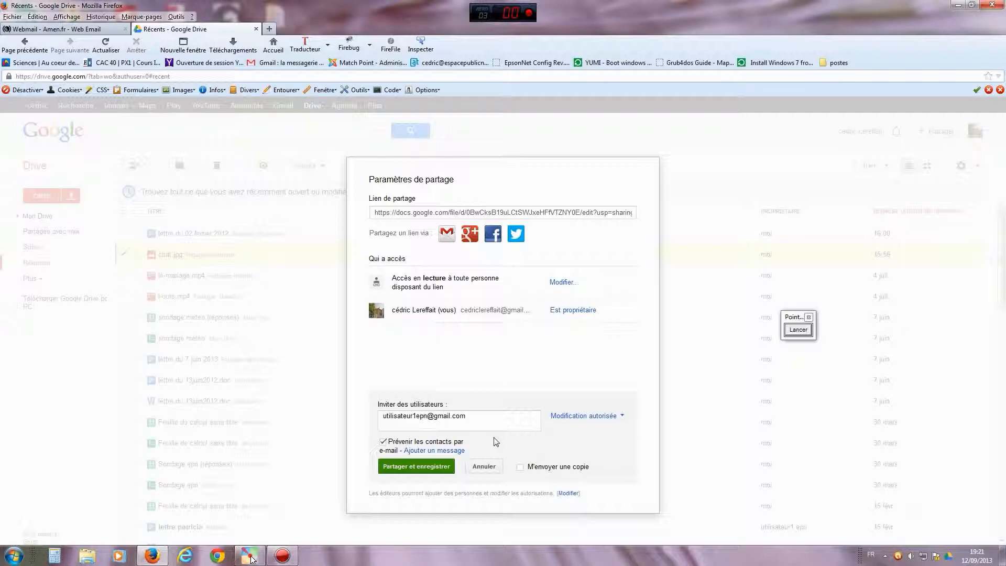
{"action": "left_click", "coordinate": [798, 329]}
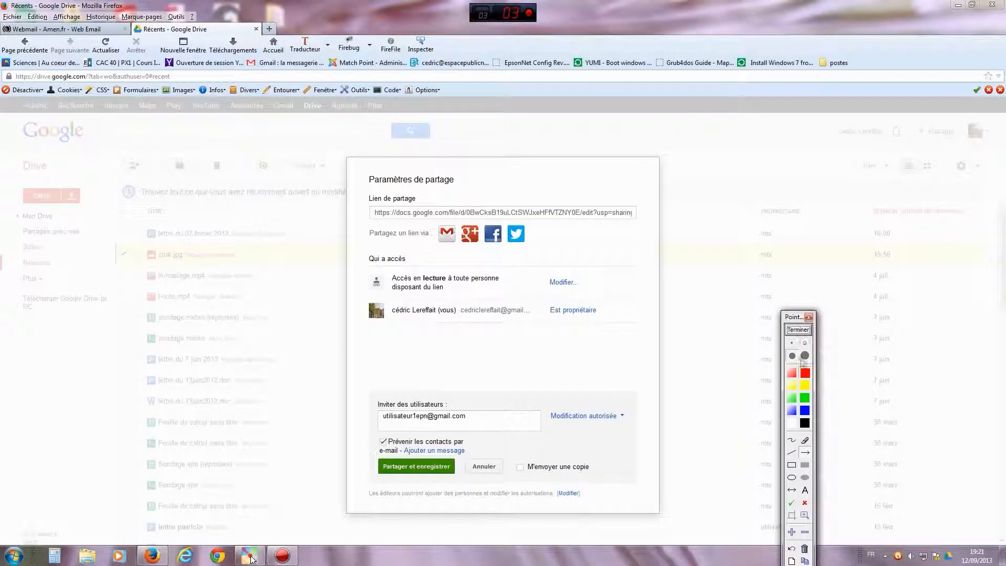
{"action": "mouse_move", "coordinate": [502, 356]}
{"action": "left_mouse_down"}
{"action": "mouse_move", "coordinate": [518, 362]}
{"action": "mouse_move", "coordinate": [438, 461]}
{"action": "left_mouse_up"}
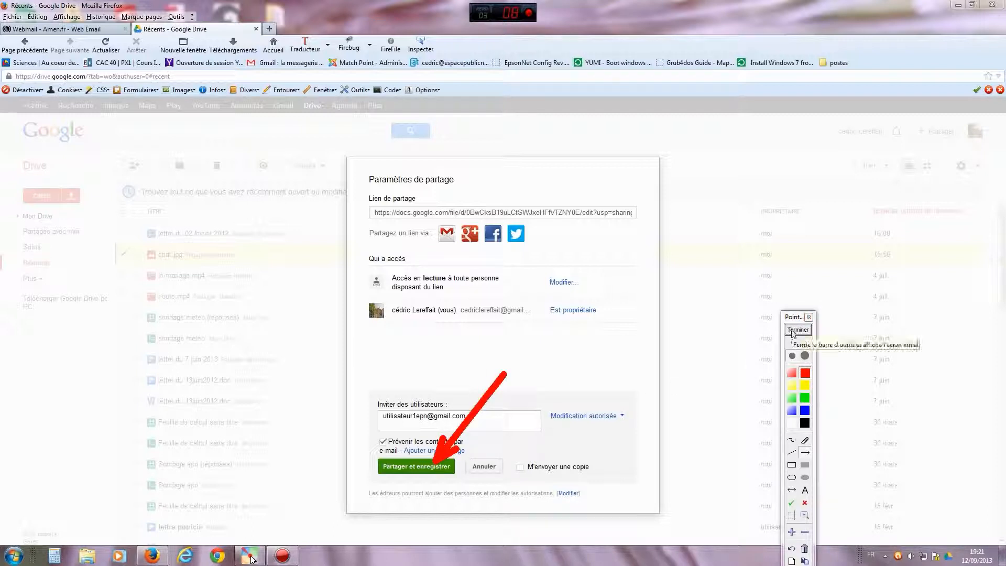
{"action": "left_click", "coordinate": [792, 332]}
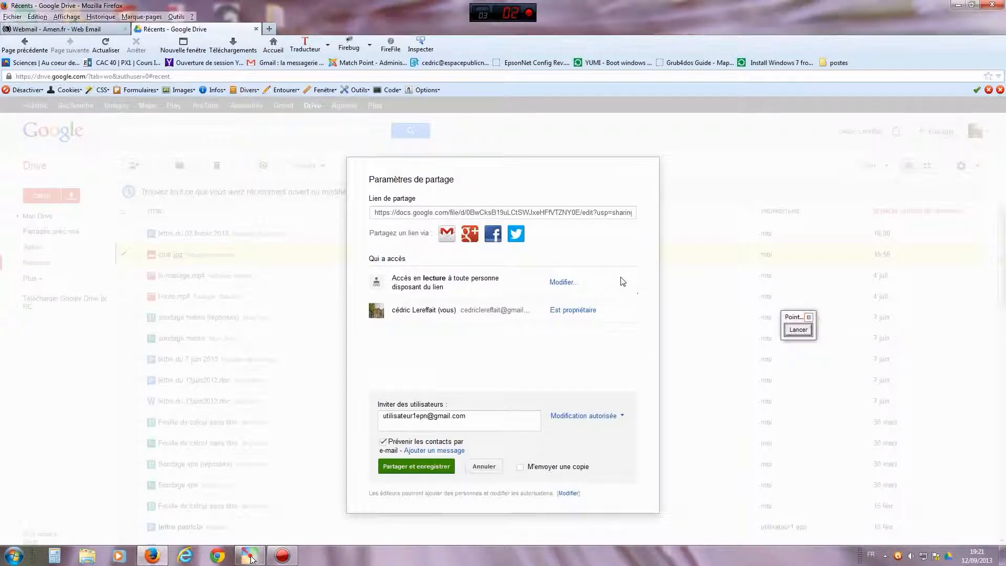
- Save the invitation with Partager et enregistrer, giving the recipient edit access to chat.jpg
{"action": "left_click", "coordinate": [798, 329]}
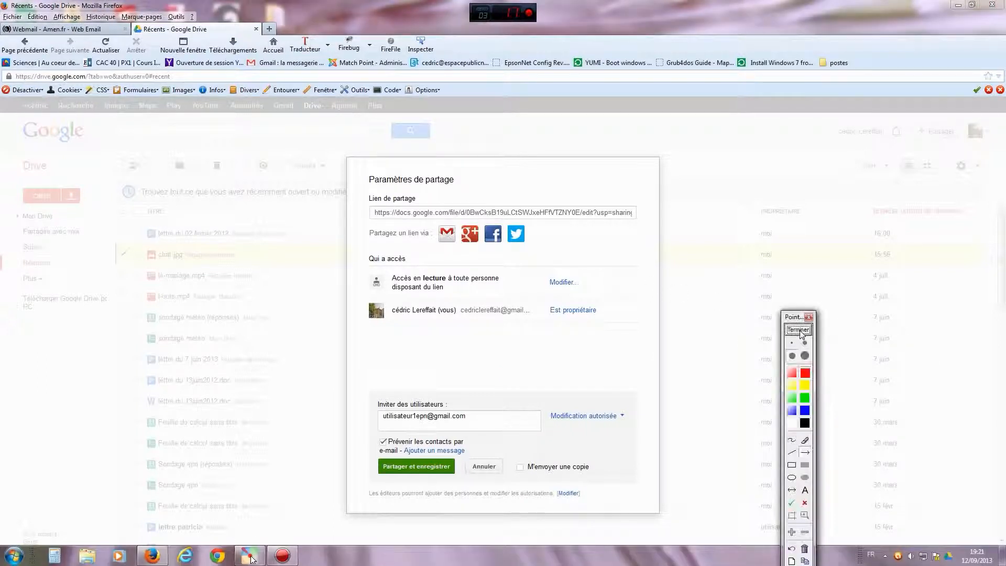
{"action": "left_click_drag", "start_coordinate": [635, 287], "coordinate": [558, 220]}
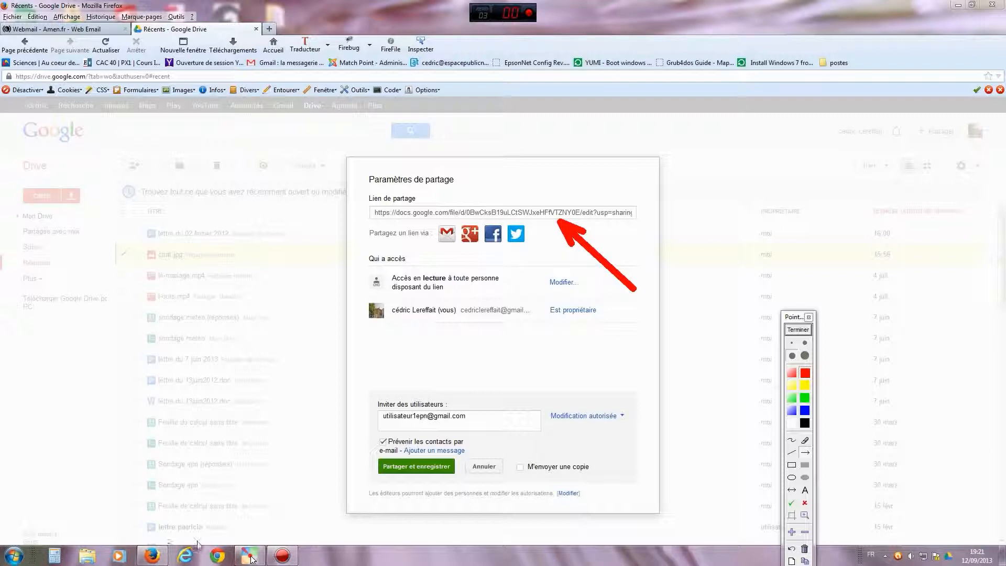
{"action": "left_click", "coordinate": [798, 329]}
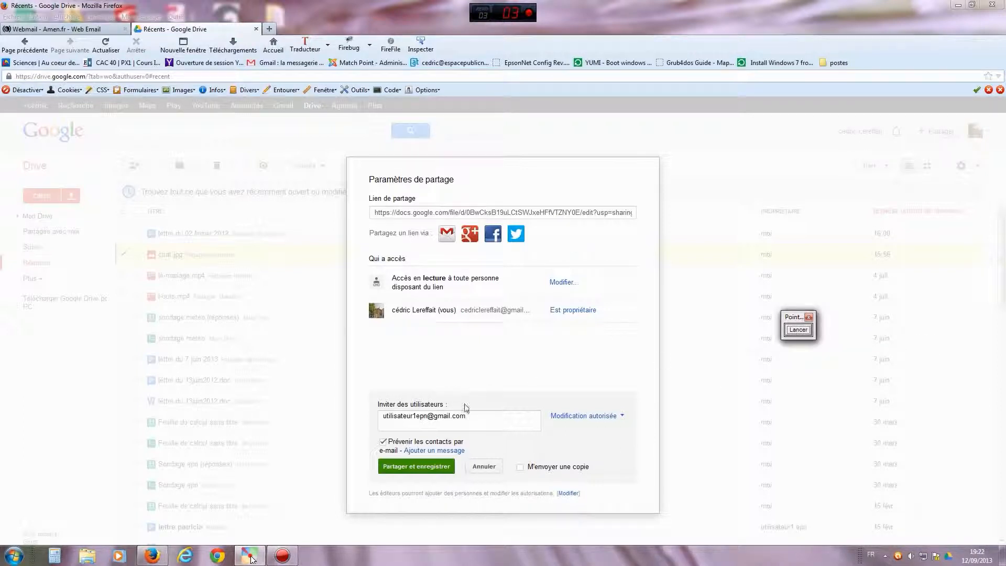
{"action": "left_click", "coordinate": [414, 466]}
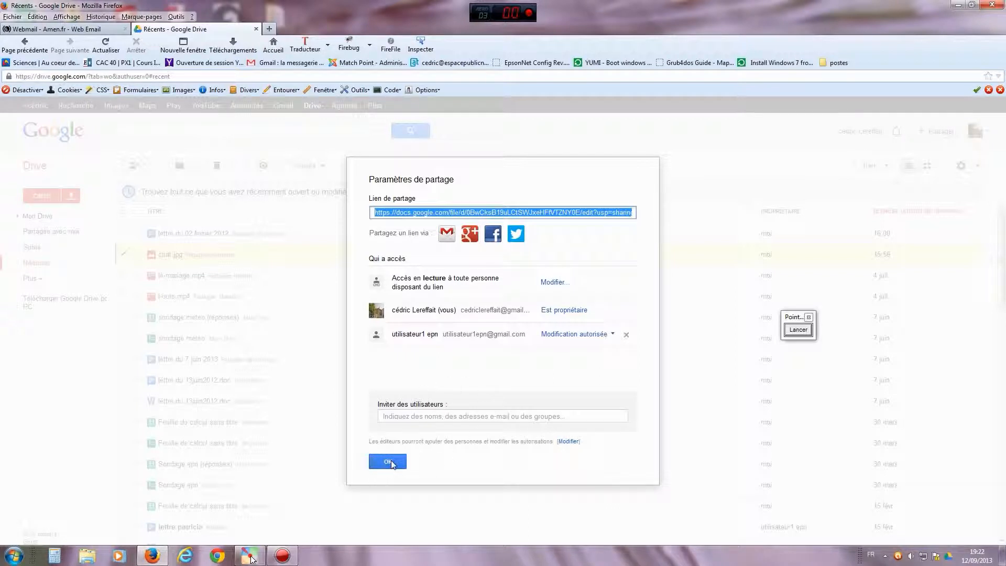
- Mark the new editor with a red annotation, then close sharing settings and deselect chat.jpg
{"action": "left_click", "coordinate": [798, 330]}
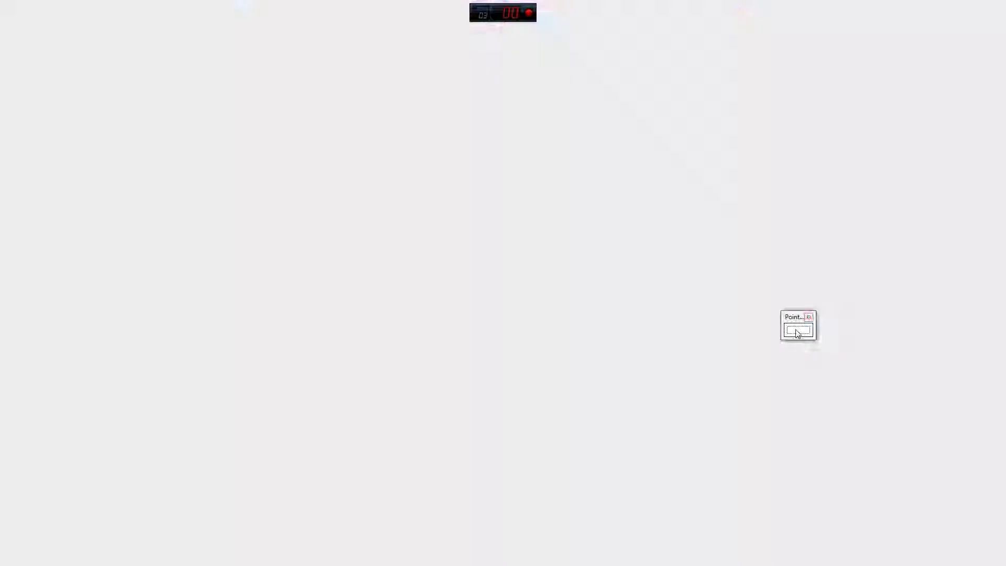
{"action": "left_click", "coordinate": [792, 440]}
{"action": "mouse_move", "coordinate": [626, 274]}
{"action": "left_mouse_down"}
{"action": "mouse_move", "coordinate": [641, 297]}
{"action": "mouse_move", "coordinate": [644, 363]}
{"action": "left_mouse_up"}
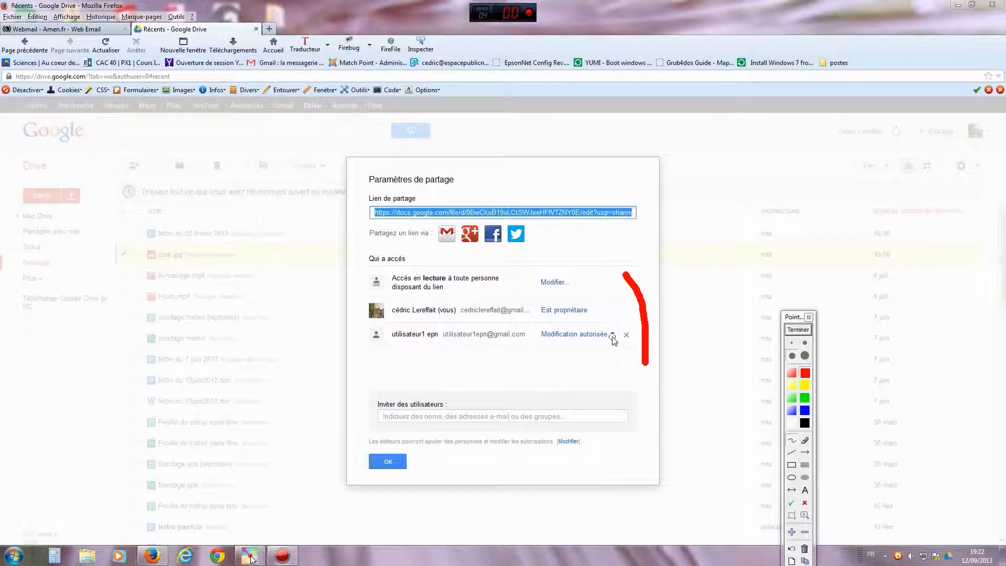
{"action": "left_click", "coordinate": [797, 330]}
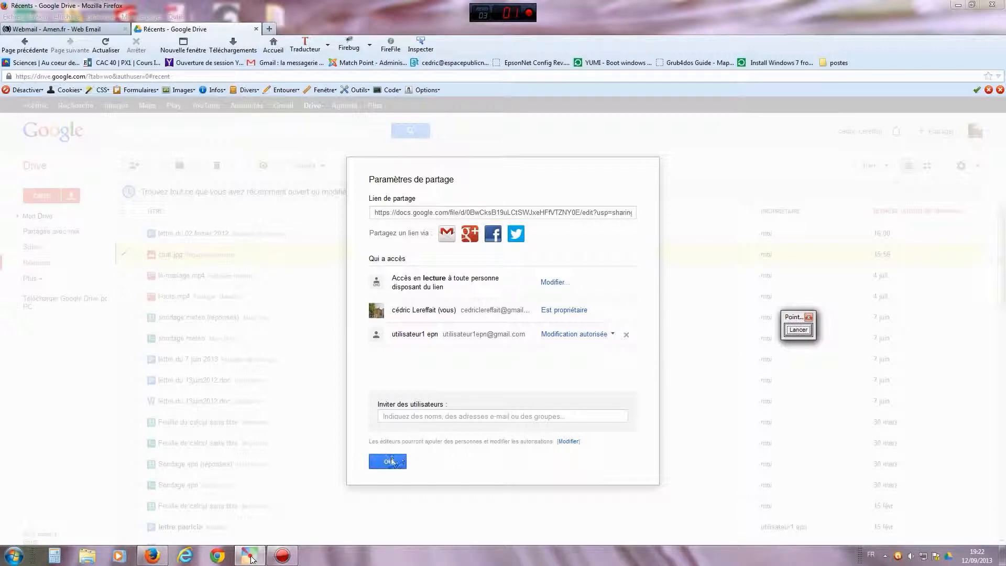
{"action": "left_click", "coordinate": [391, 461]}
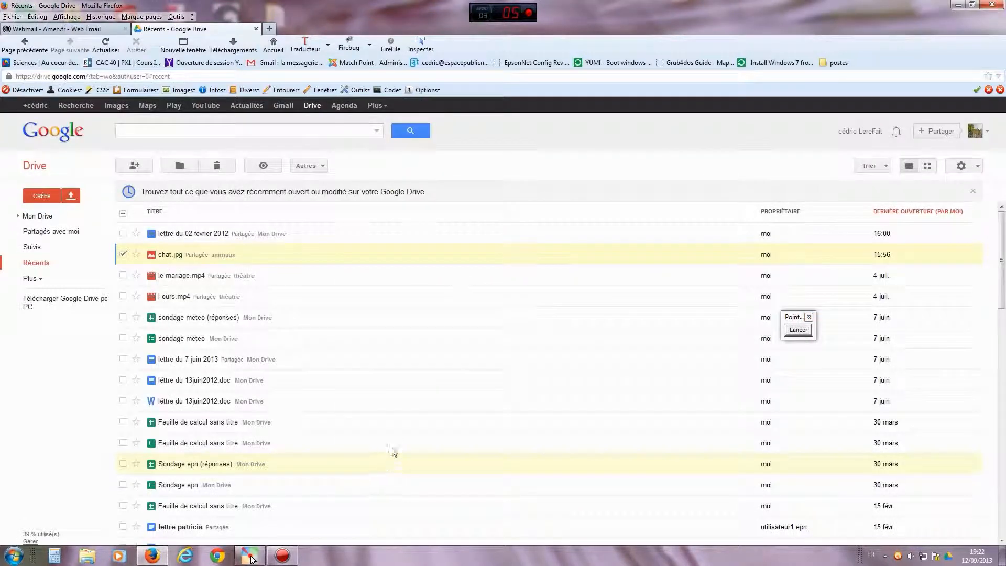
{"action": "left_click", "coordinate": [122, 255]}
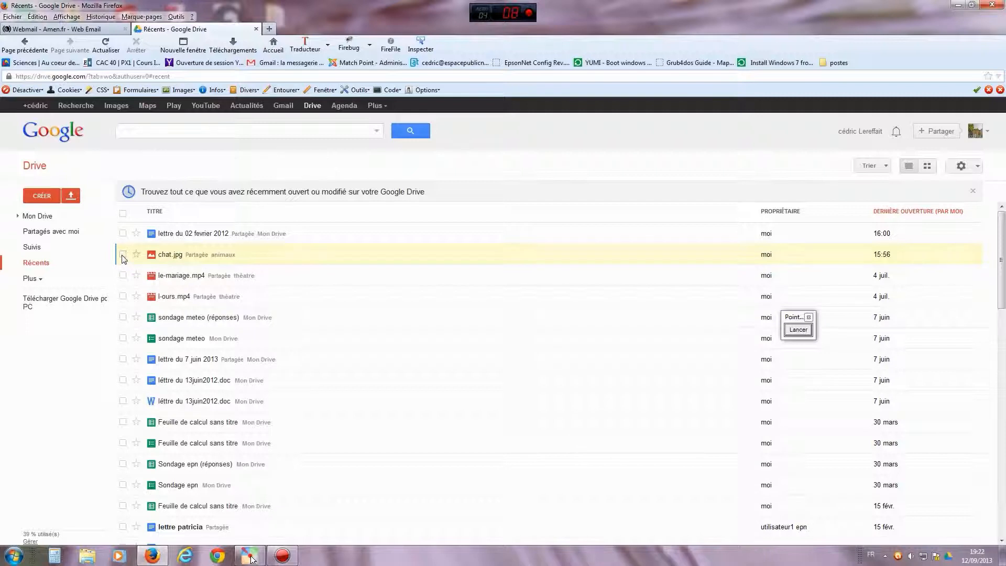
- Reselect chat.jpg and recheck its sharing settings, then close them with OK
{"action": "left_click", "coordinate": [123, 255]}
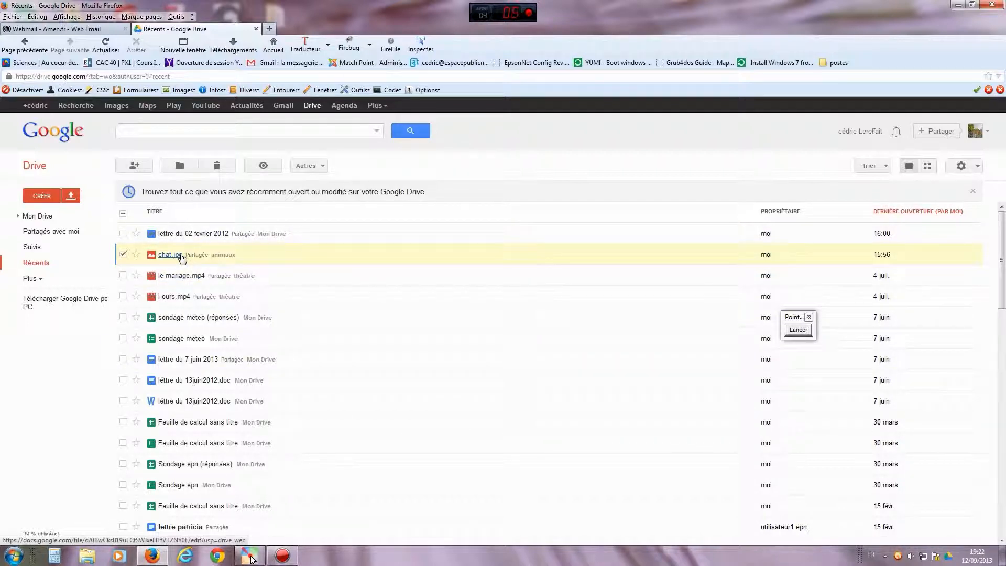
{"action": "left_click", "coordinate": [136, 168]}
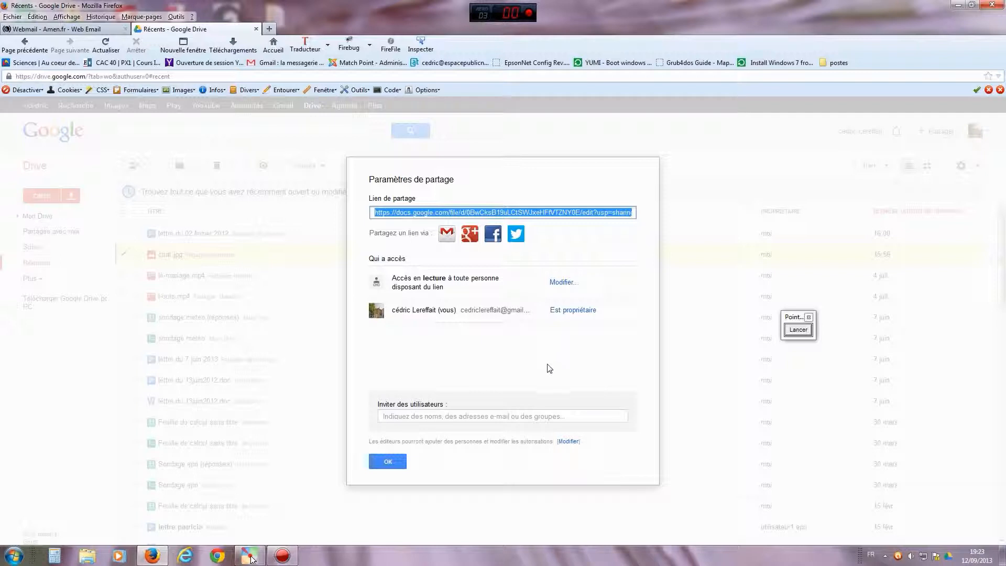
{"action": "left_click", "coordinate": [490, 353]}
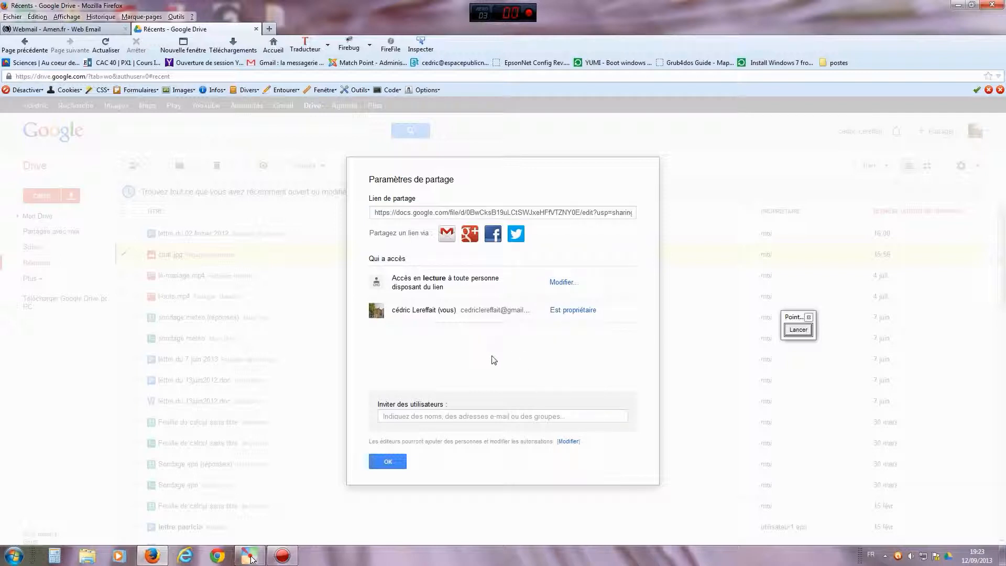
{"action": "left_click", "coordinate": [388, 462]}
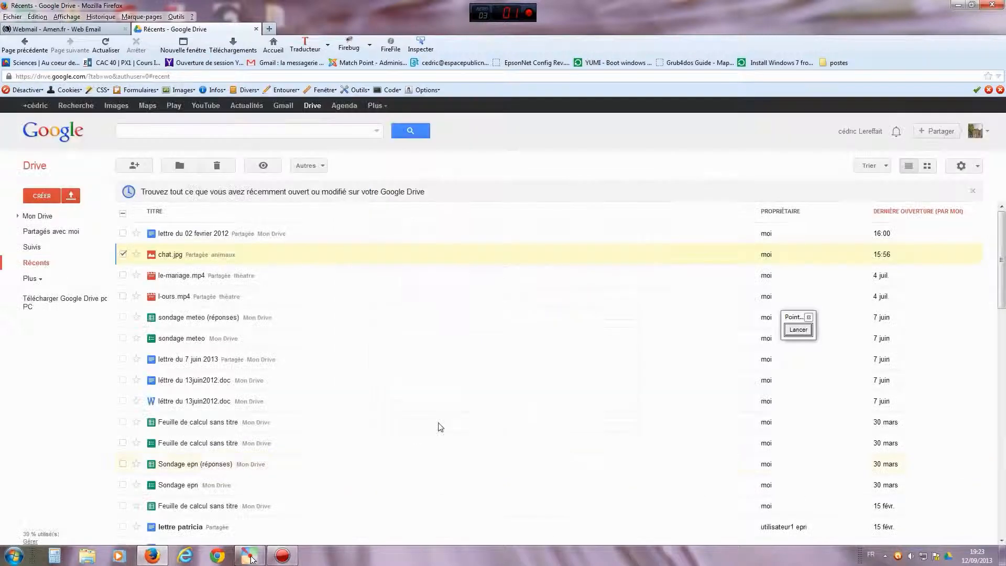
- Deselect chat.jpg and sign out of the owner's Google account with Déconnexion
{"action": "left_click", "coordinate": [123, 255]}
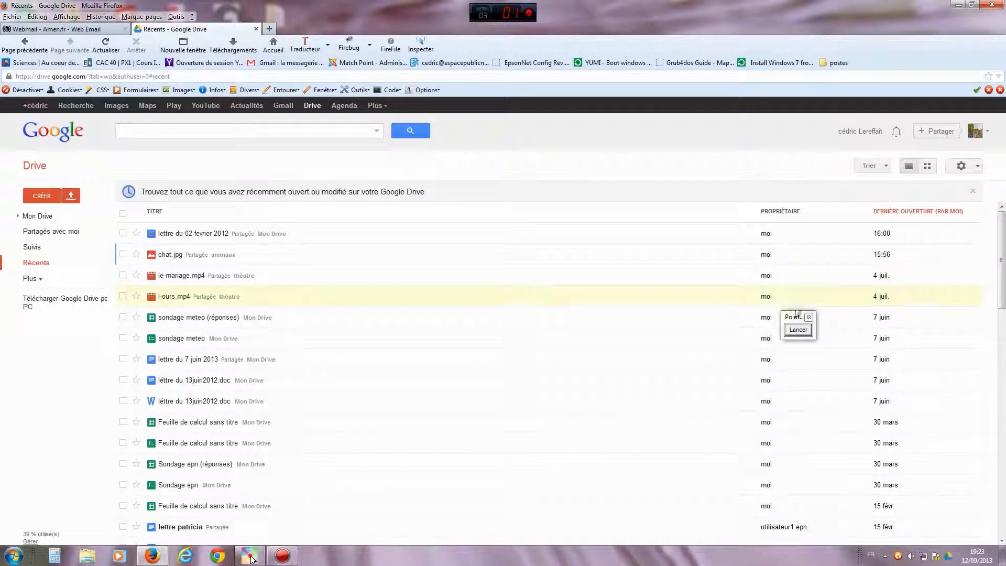
{"action": "left_click", "coordinate": [976, 131]}
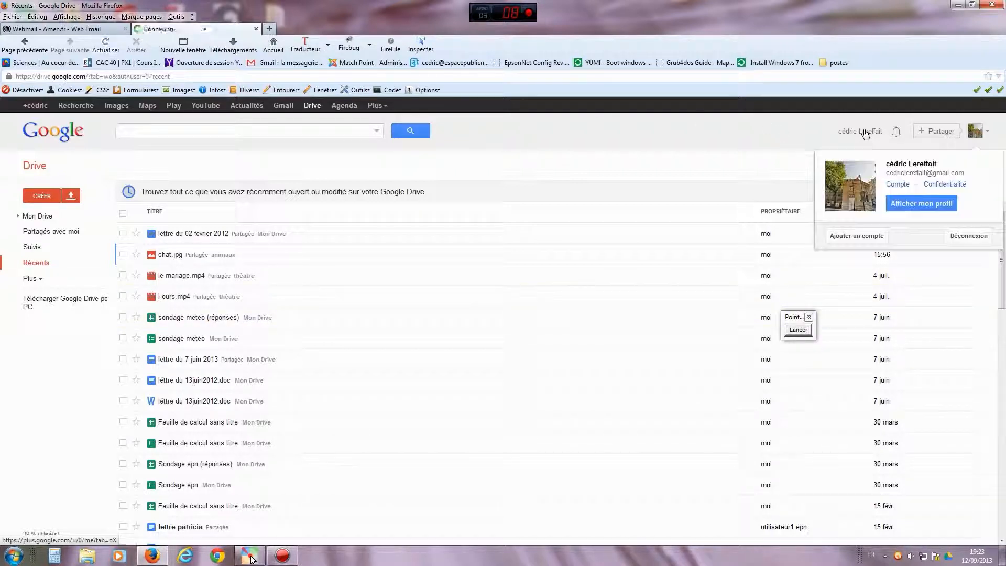
{"action": "left_click", "coordinate": [968, 236]}
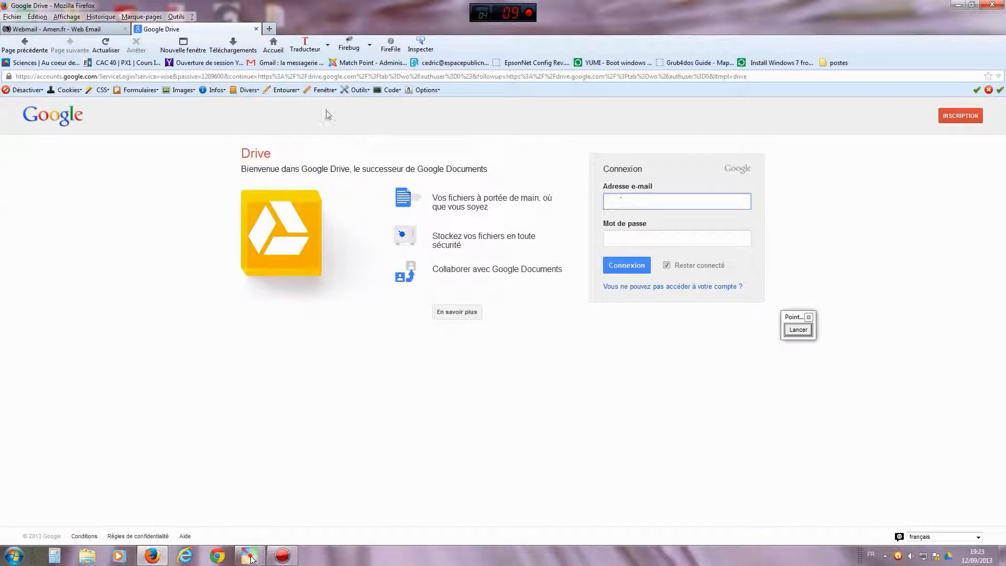
- Go to Gmail via the Google home page and sign in with the recipient's username and password
{"action": "left_click", "coordinate": [283, 46]}
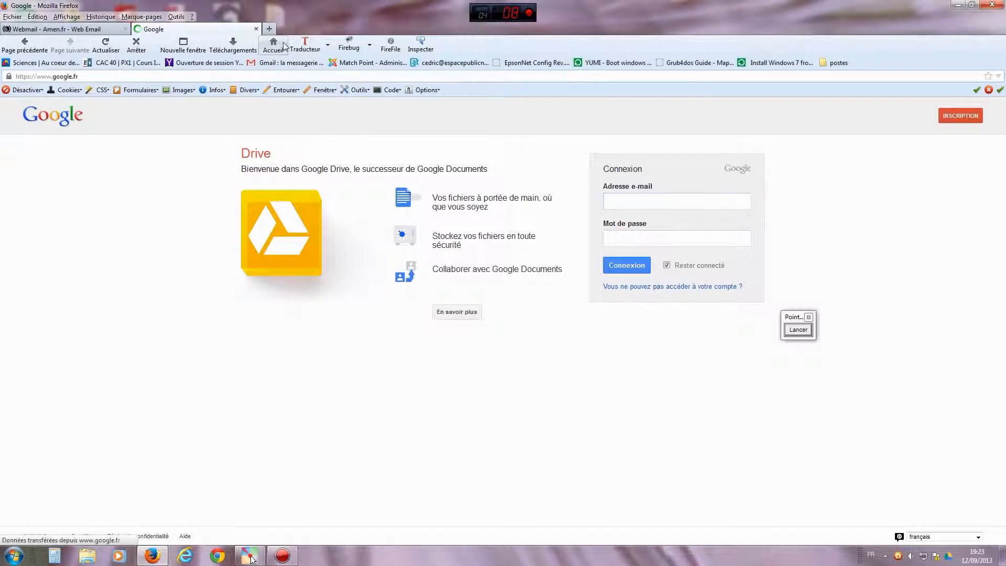
{"action": "left_click", "coordinate": [266, 106]}
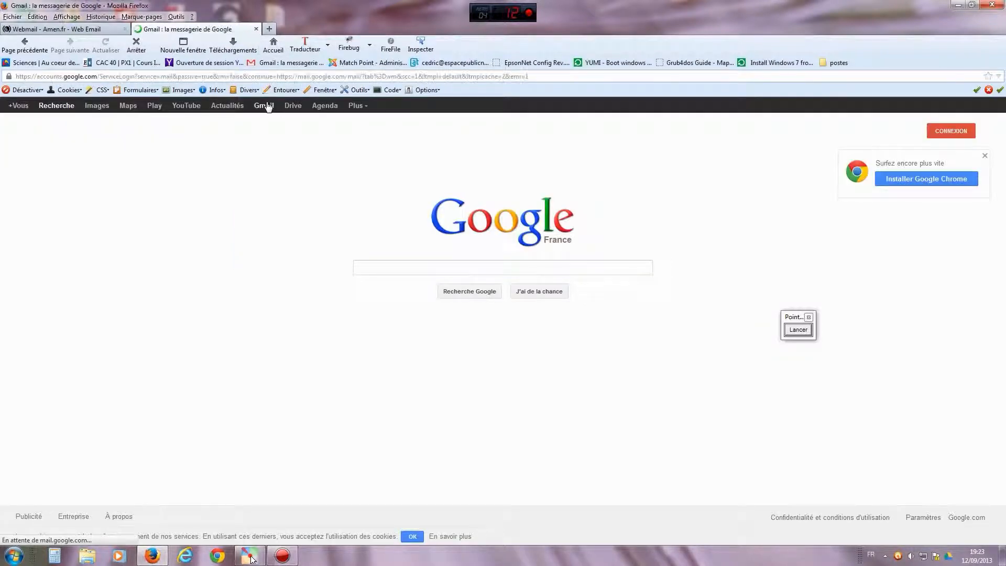
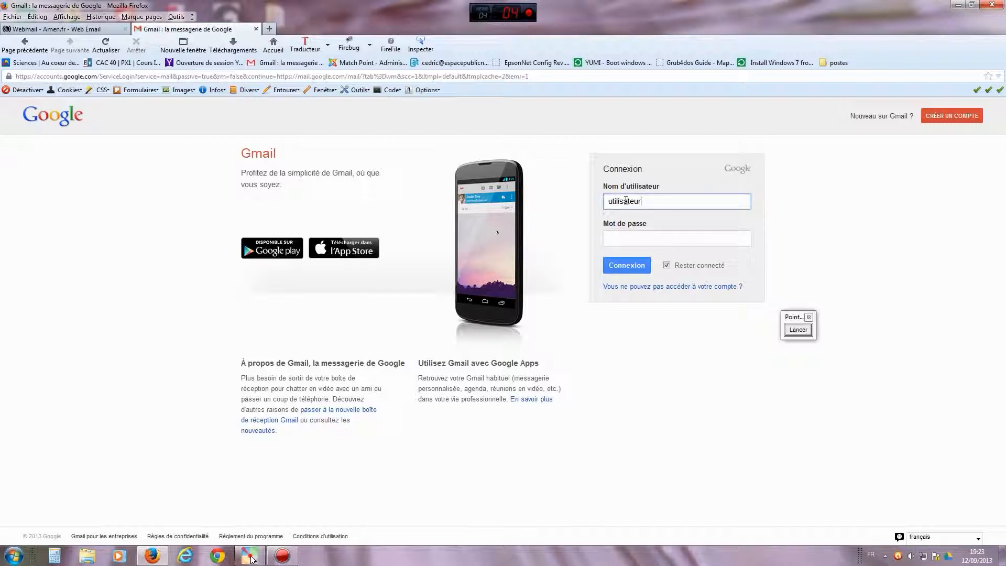
{"action": "key", "text": "Tab"}
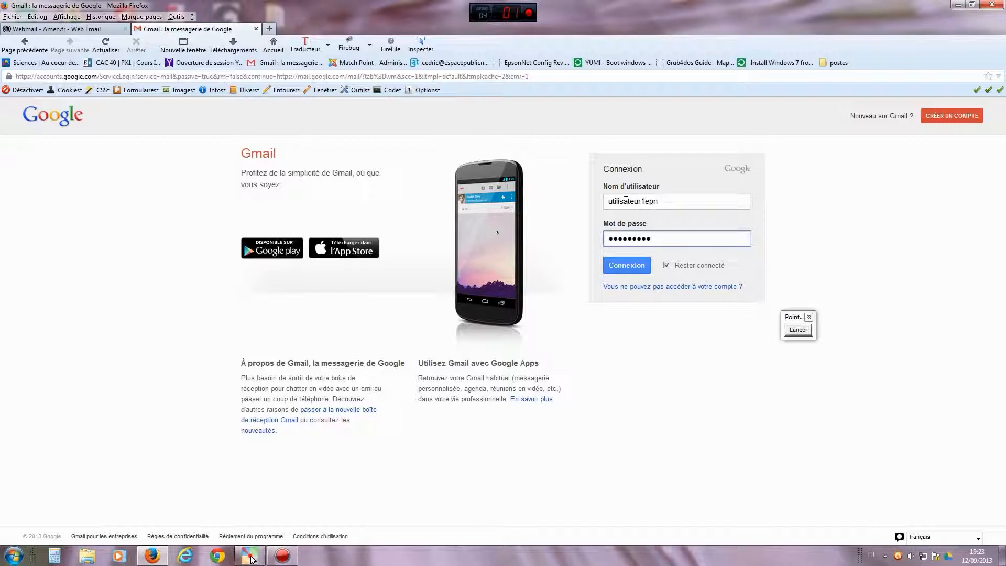
{"action": "key", "text": "Return"}
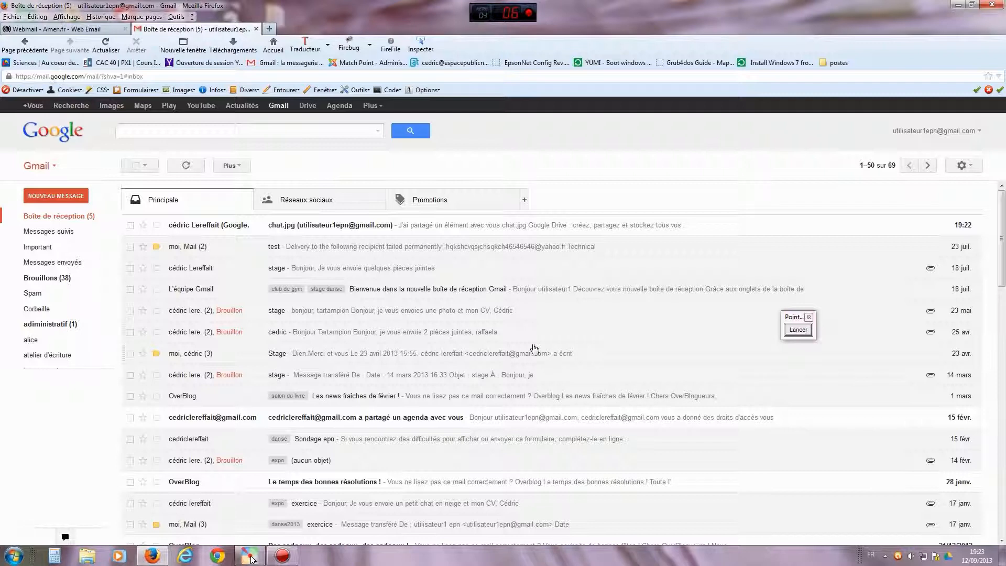
- Underline the new chat.jpg share email with a red mark, then open that email
{"action": "left_click", "coordinate": [798, 330]}
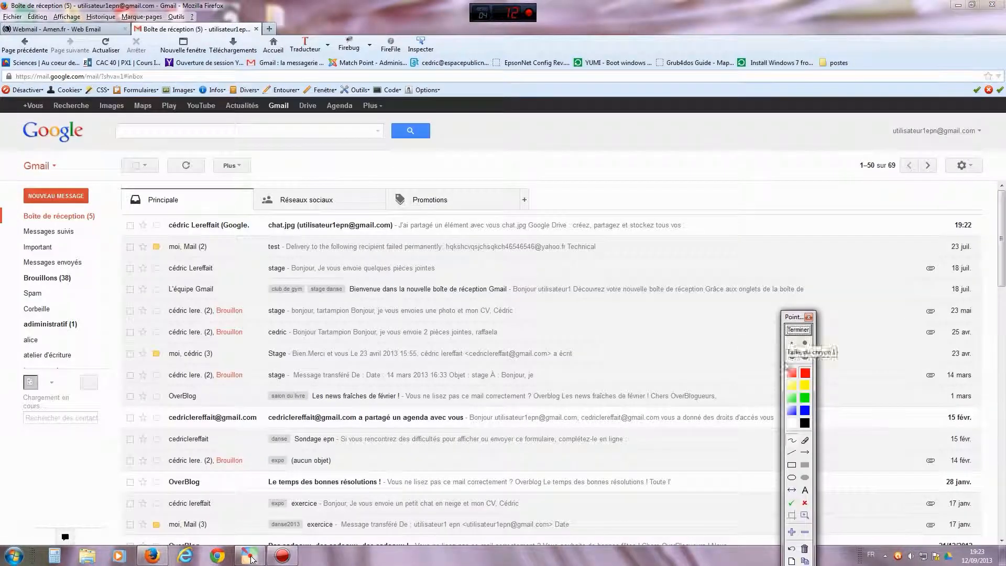
{"action": "left_click", "coordinate": [792, 441]}
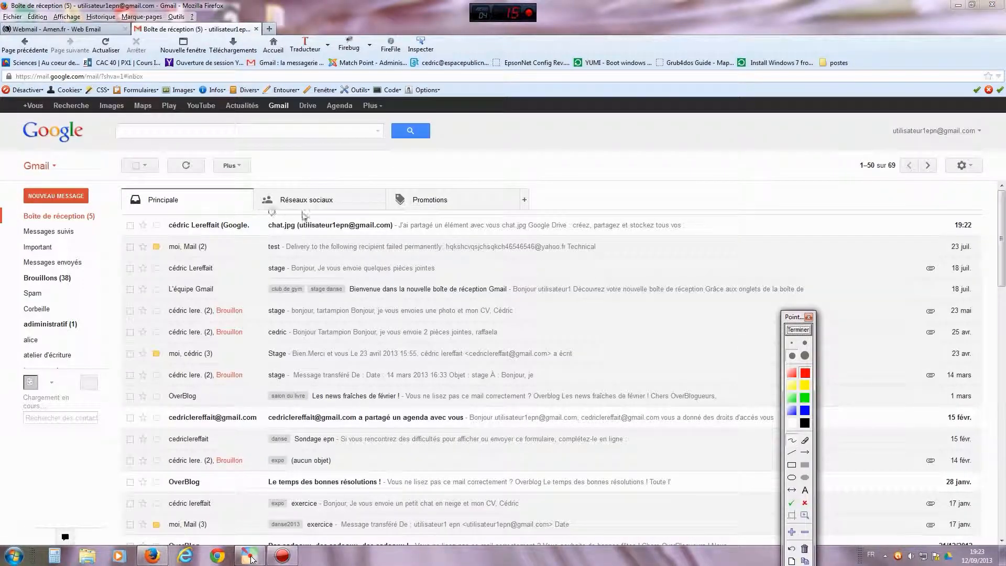
{"action": "mouse_move", "coordinate": [348, 218]}
{"action": "left_mouse_down"}
{"action": "mouse_move", "coordinate": [198, 214]}
{"action": "mouse_move", "coordinate": [217, 244]}
{"action": "mouse_move", "coordinate": [368, 245]}
{"action": "left_mouse_up"}
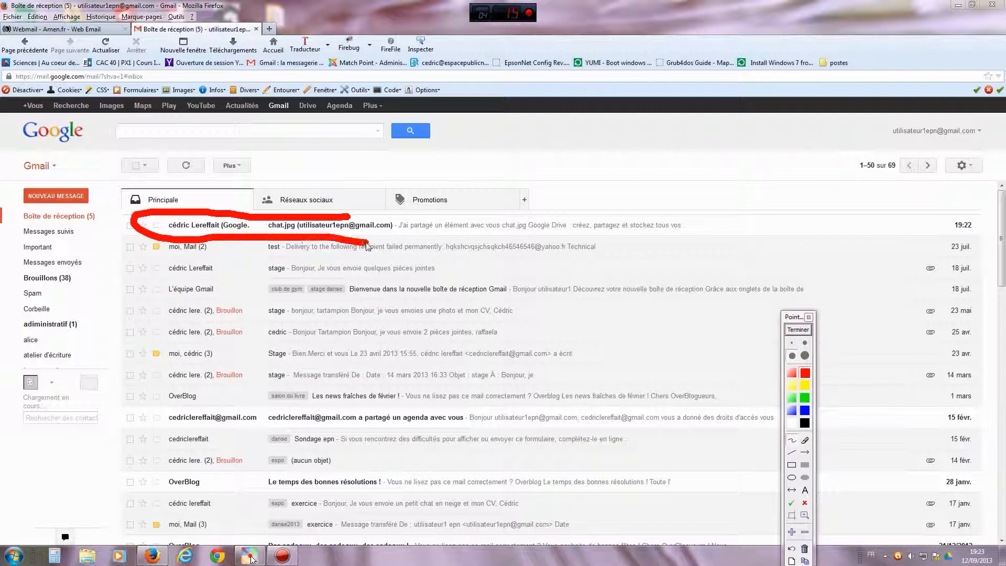
{"action": "left_click", "coordinate": [798, 329]}
{"action": "left_click", "coordinate": [329, 226]}
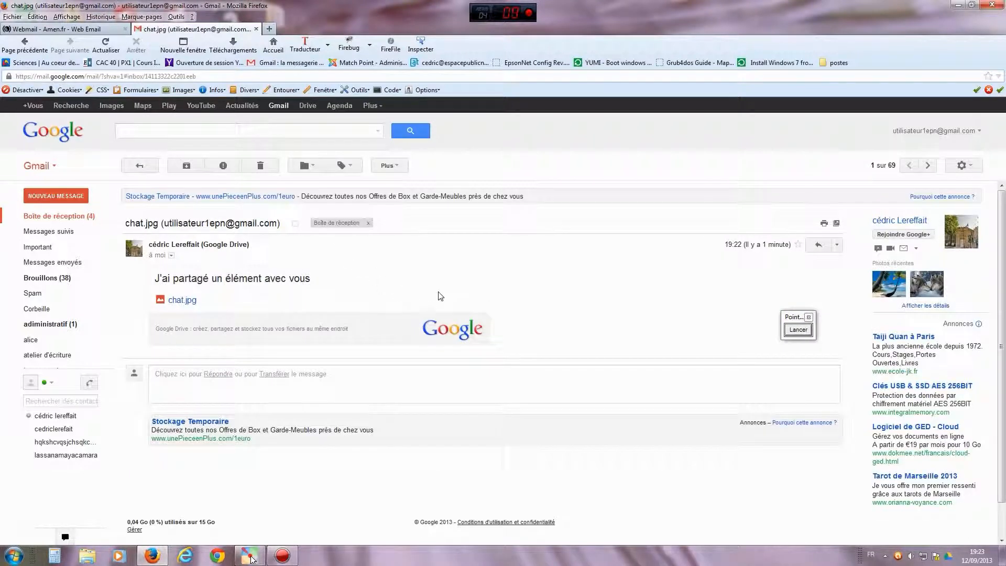
- Point a red arrow at the chat.jpg link in the message, then open the shared file
{"action": "left_click", "coordinate": [798, 330]}
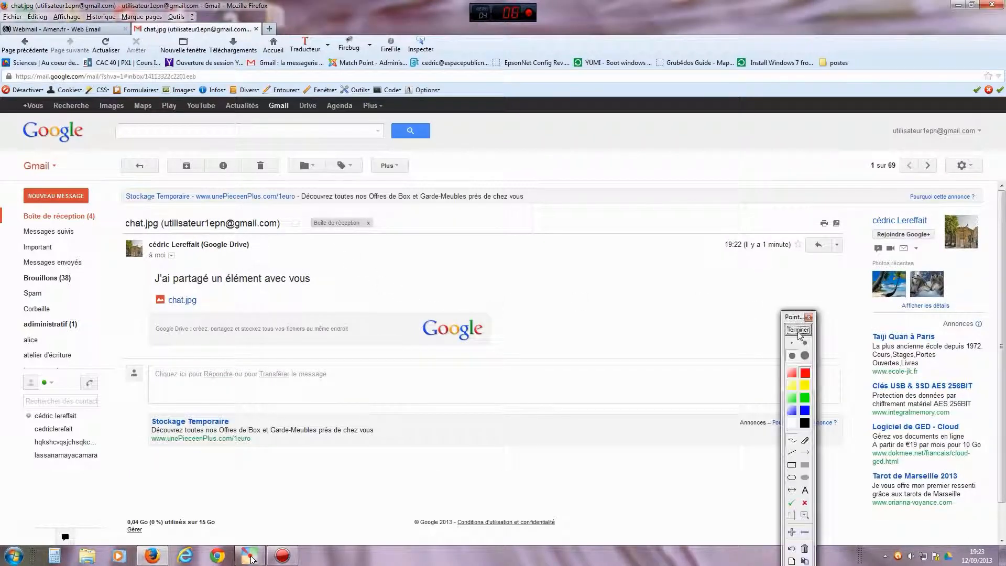
{"action": "left_click", "coordinate": [805, 452]}
{"action": "left_click_drag", "start_coordinate": [331, 290], "coordinate": [202, 303]}
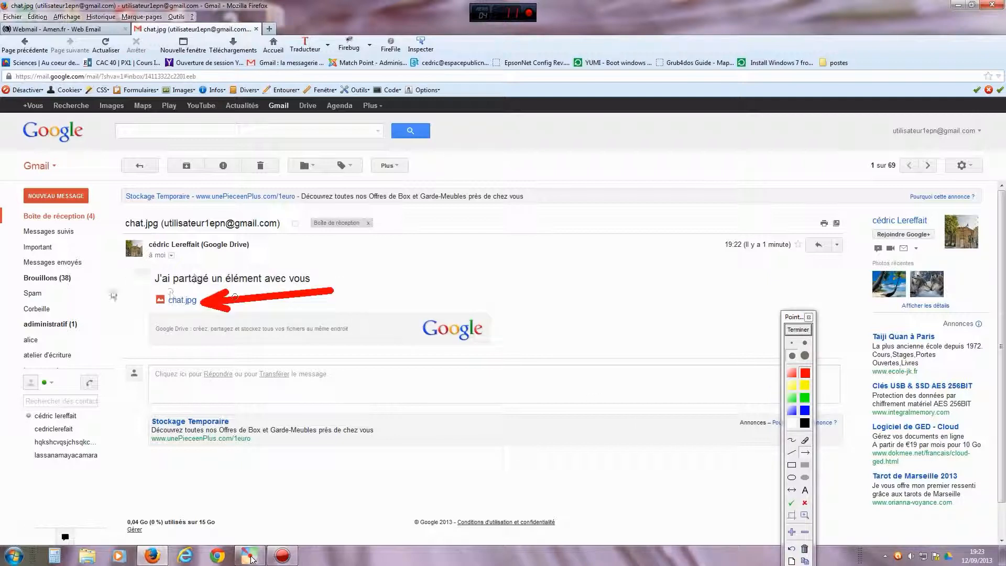
{"action": "left_click", "coordinate": [798, 330]}
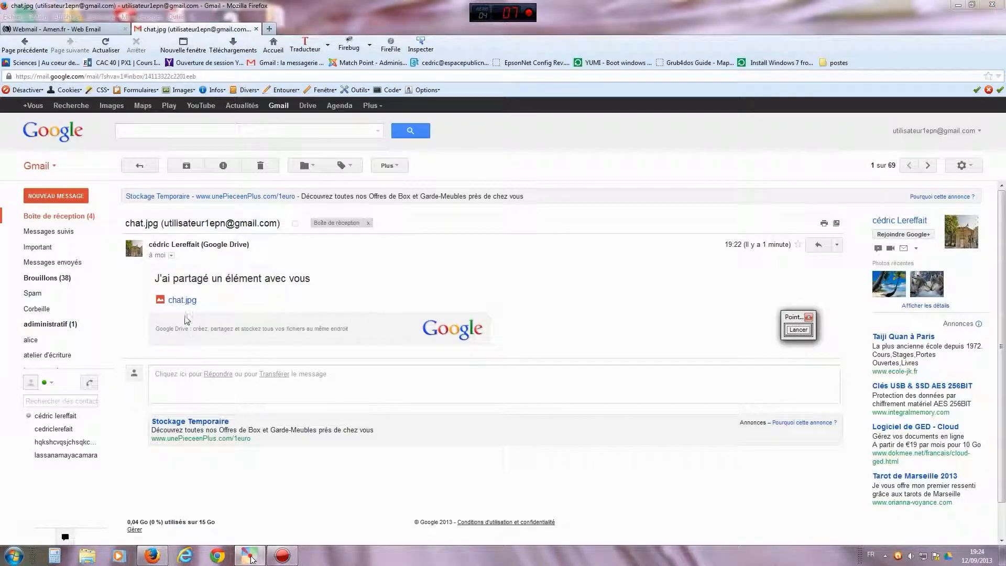
{"action": "left_click", "coordinate": [182, 300]}
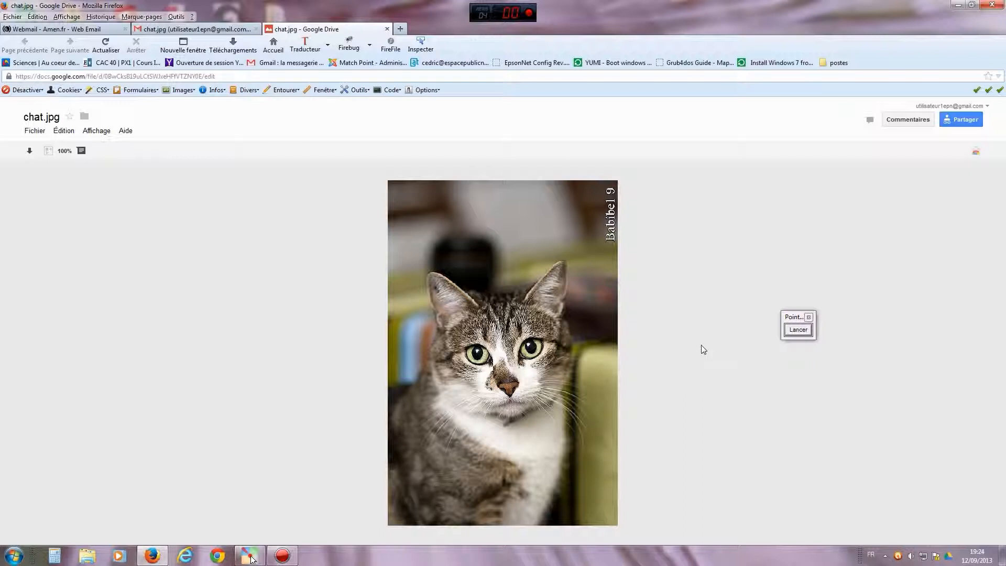
- Annotate an arrow toward the download button, then download the chat.jpg picture
{"action": "left_click_drag", "start_coordinate": [791, 321], "coordinate": [731, 278]}
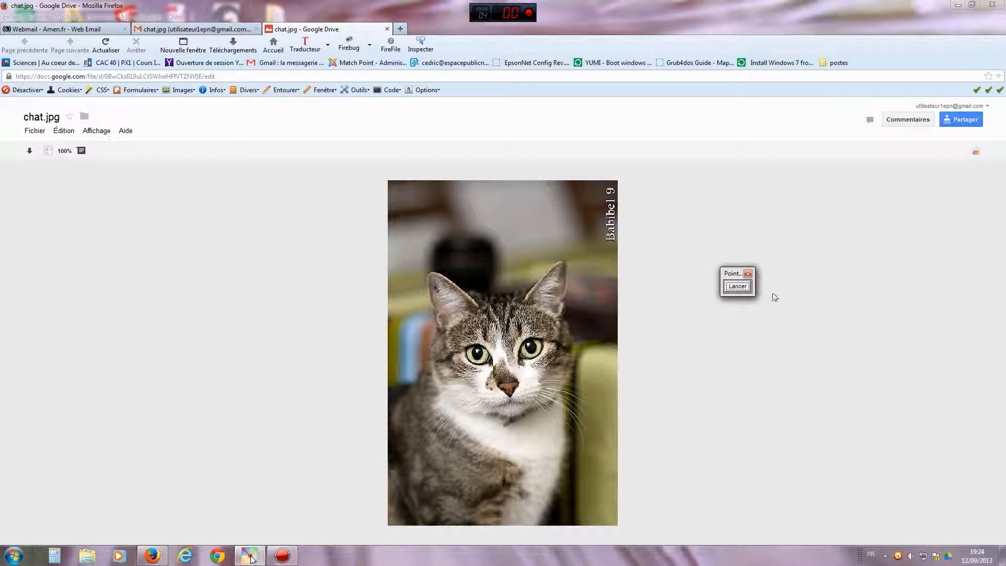
{"action": "left_click", "coordinate": [738, 286]}
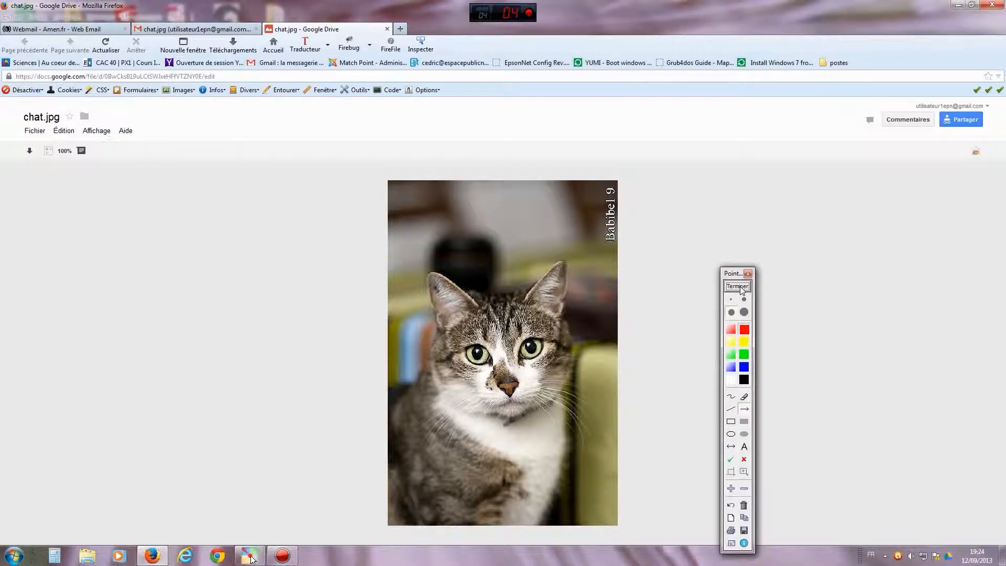
{"action": "left_click", "coordinate": [745, 409]}
{"action": "mouse_move", "coordinate": [127, 234]}
{"action": "left_mouse_down"}
{"action": "mouse_move", "coordinate": [77, 202]}
{"action": "mouse_move", "coordinate": [38, 155]}
{"action": "left_mouse_up"}
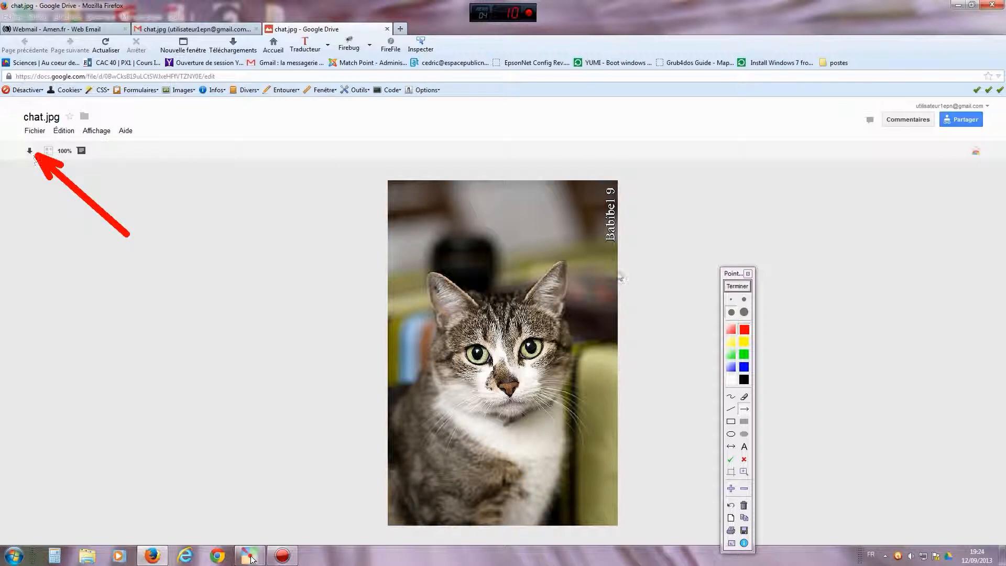
{"action": "left_click", "coordinate": [737, 286]}
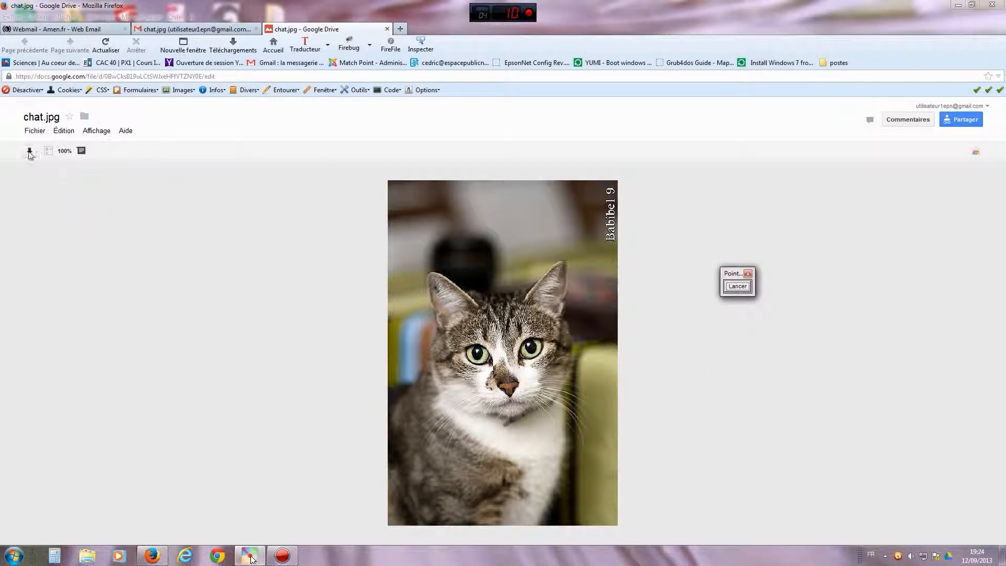
{"action": "left_click", "coordinate": [29, 151]}
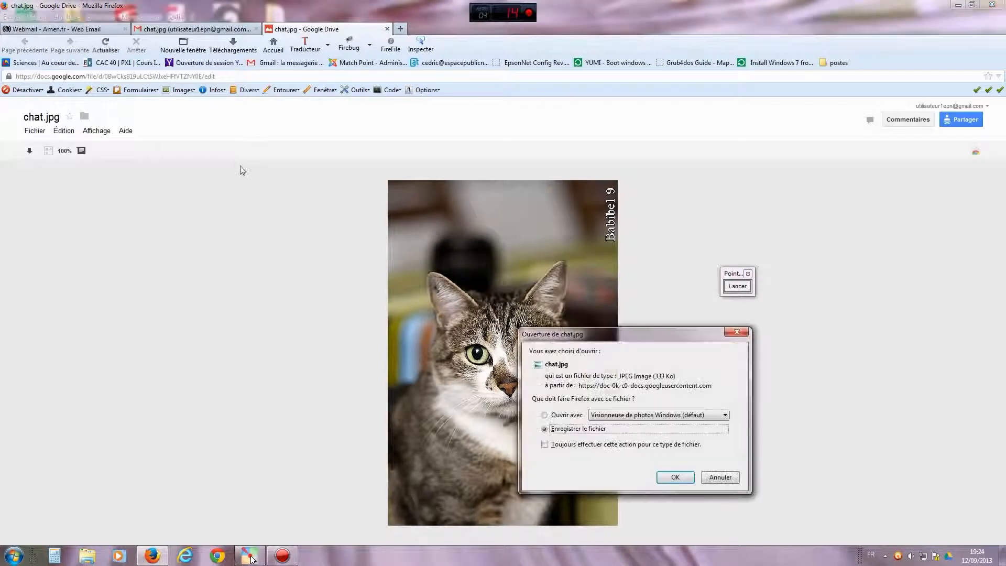
- Move the chat.jpg download prompt aside and mark its open/save choices with the annotation pen
{"action": "left_click_drag", "start_coordinate": [617, 343], "coordinate": [241, 231]}
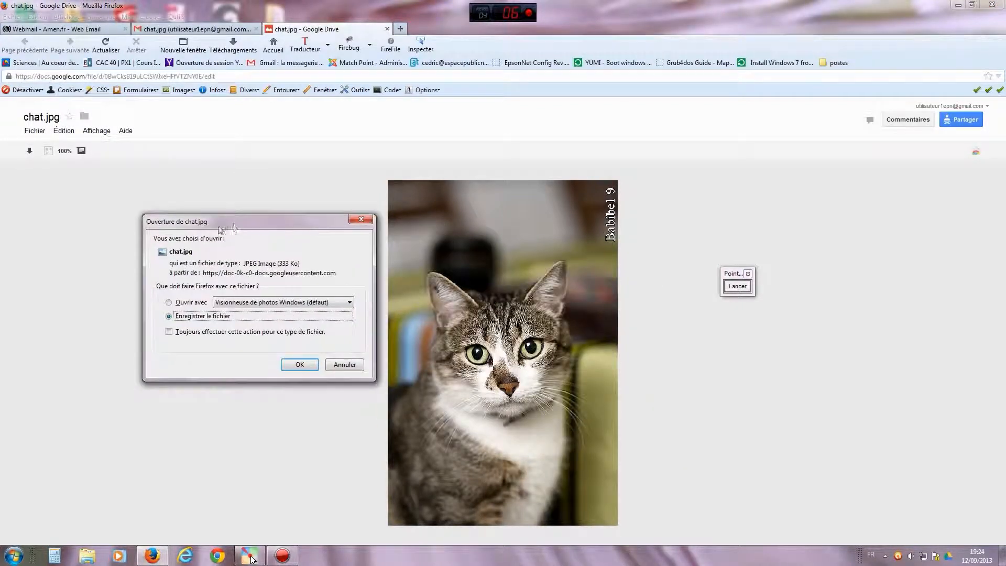
{"action": "left_click", "coordinate": [737, 286]}
{"action": "left_click", "coordinate": [731, 397]}
{"action": "left_click_drag", "start_coordinate": [158, 306], "coordinate": [183, 359]}
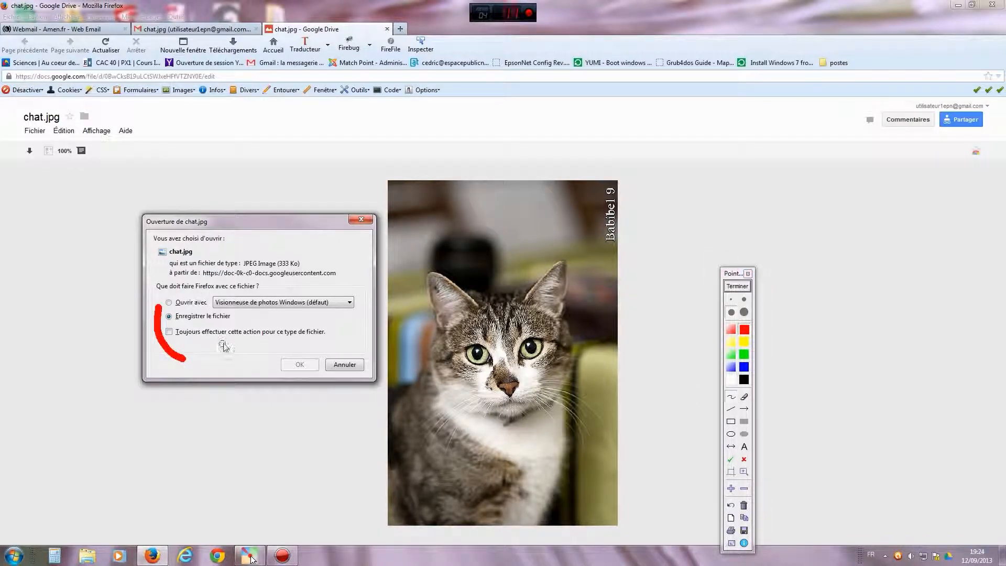
- Clear the annotation, close the download prompt without saving, and close the chat.jpg preview tab
{"action": "left_click", "coordinate": [743, 287]}
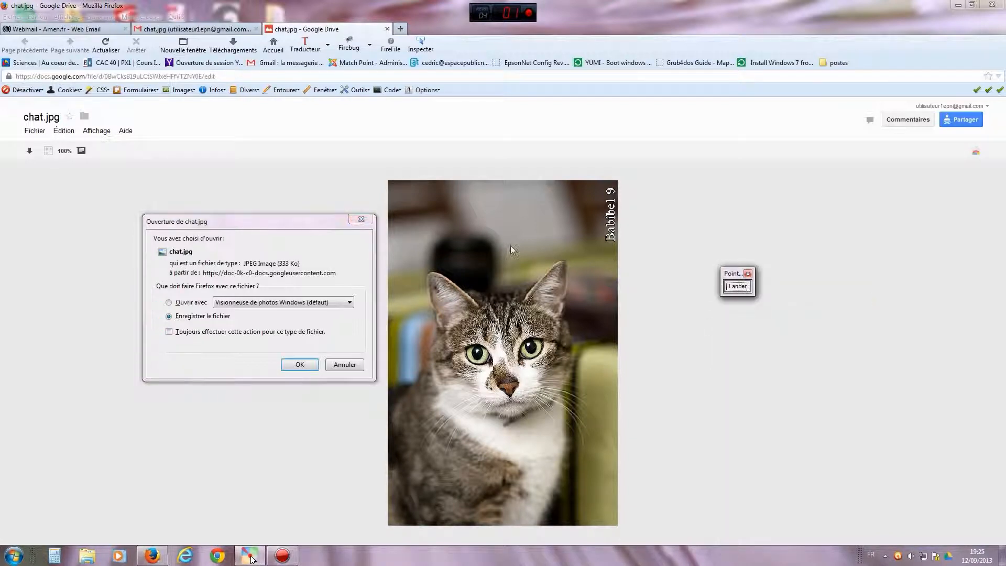
{"action": "left_click", "coordinate": [360, 220]}
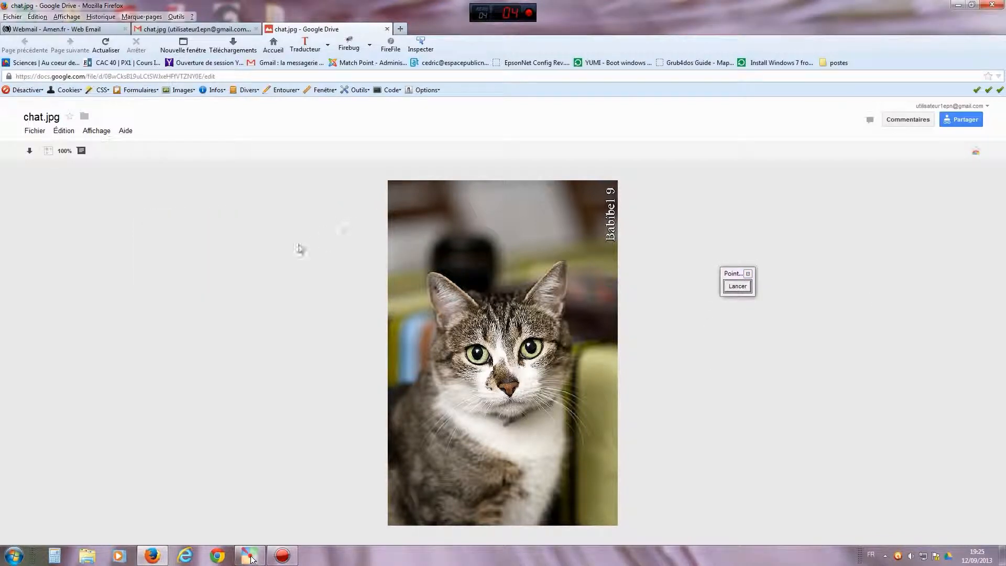
{"action": "left_click", "coordinate": [387, 29]}
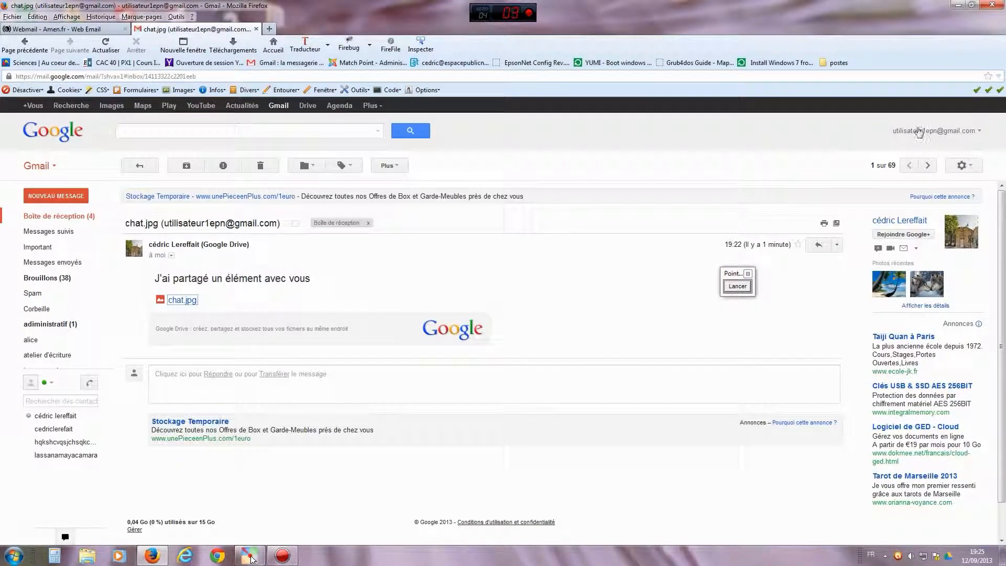
- Sign out of the recipient's Gmail account and return to the Google home page
{"action": "left_click", "coordinate": [921, 131]}
{"action": "left_click", "coordinate": [966, 237]}
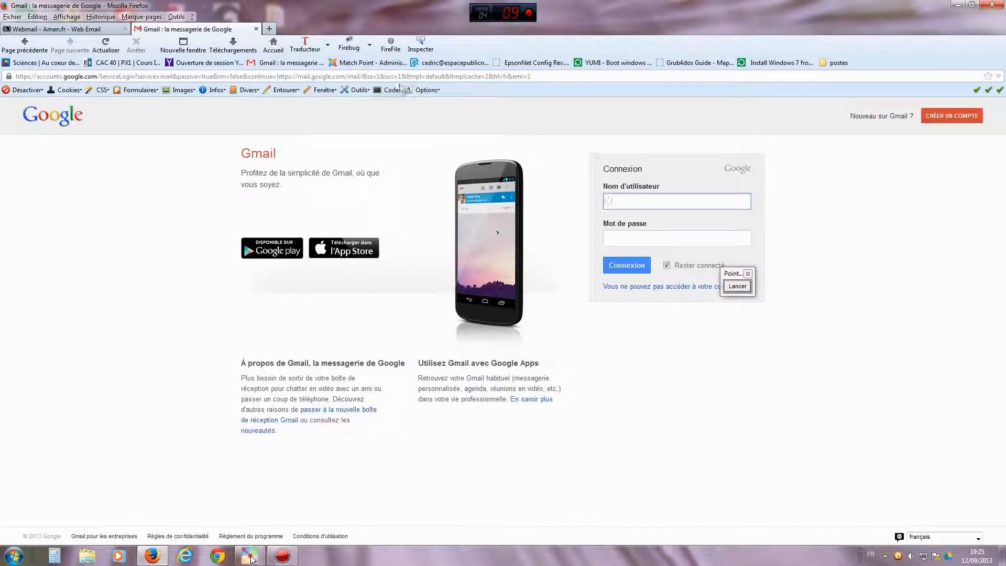
{"action": "left_click", "coordinate": [276, 45]}
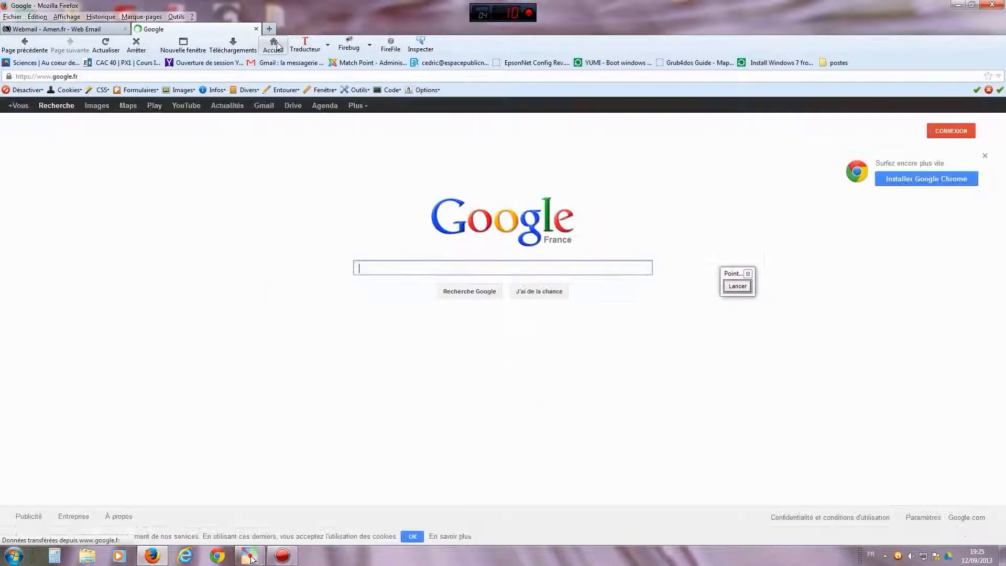
- Sign in to Google Drive with the file owner's e-mail and password
{"action": "left_click", "coordinate": [293, 106]}
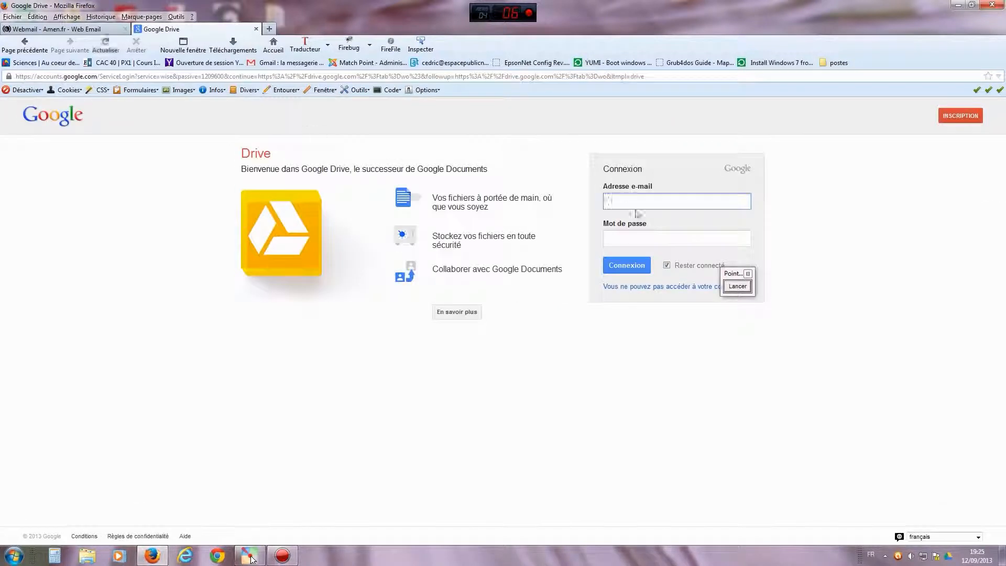
{"action": "key", "text": "Tab"}
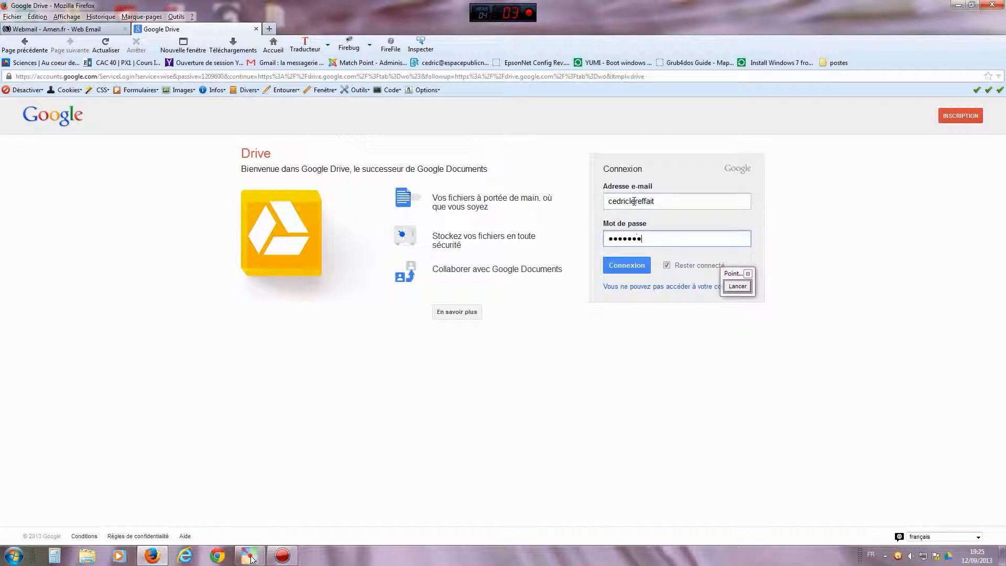
{"action": "left_click", "coordinate": [630, 266]}
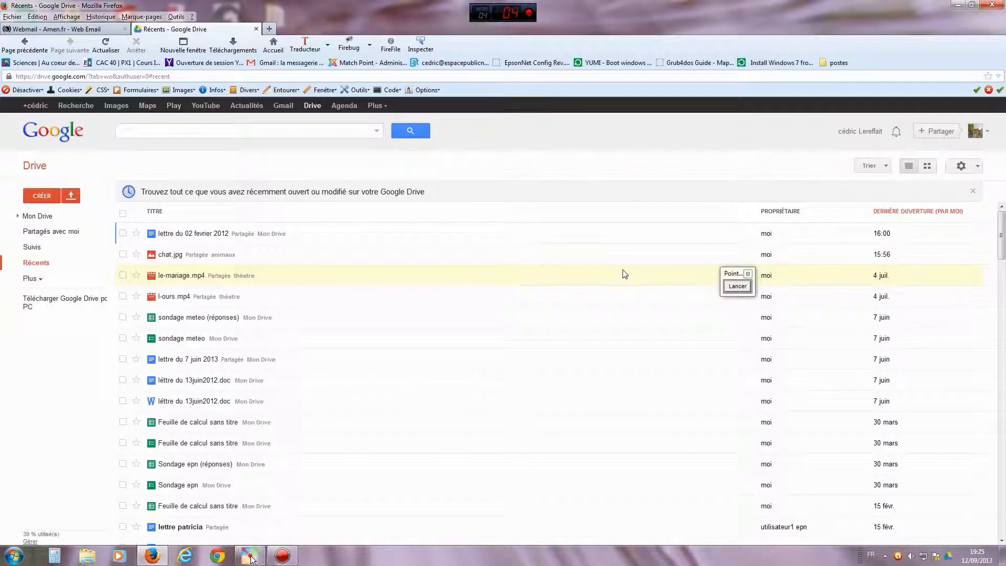
- Select chat.jpg in Récents and open its Paramètres de partage dialog
{"action": "left_click", "coordinate": [124, 255]}
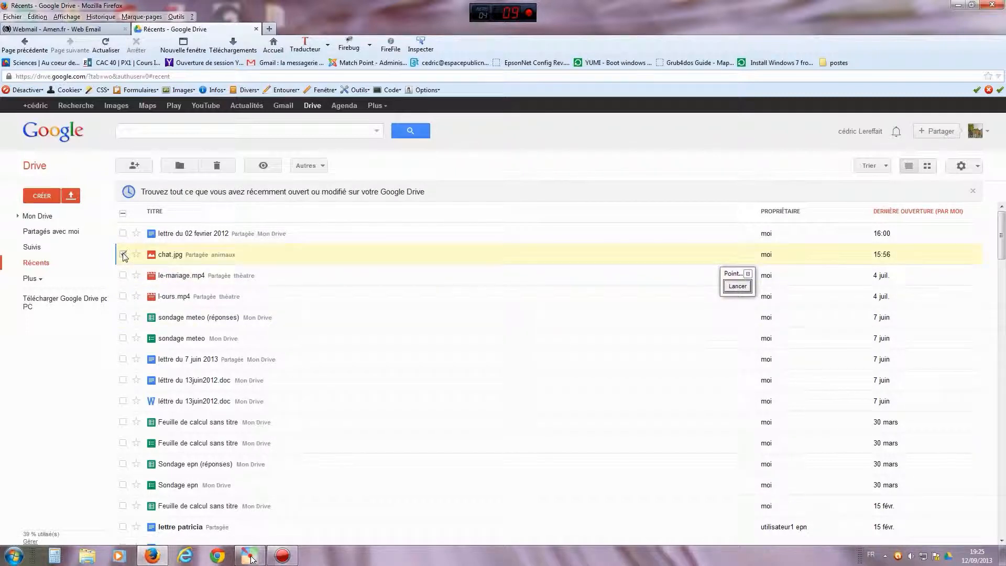
{"action": "left_click", "coordinate": [135, 165]}
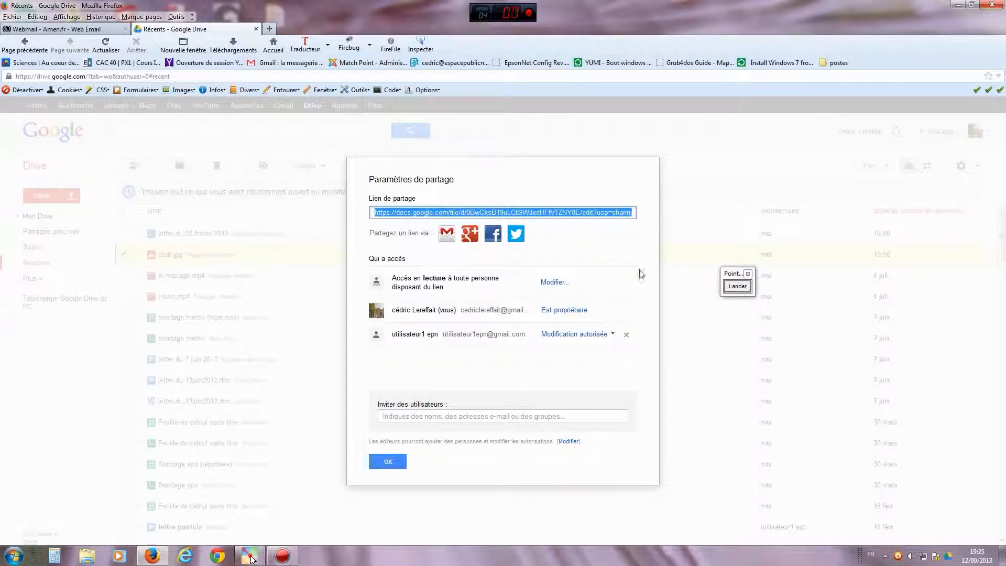
- Annotate the dialog, underlining the invited user and pointing an arrow at their access level
{"action": "left_click", "coordinate": [737, 286]}
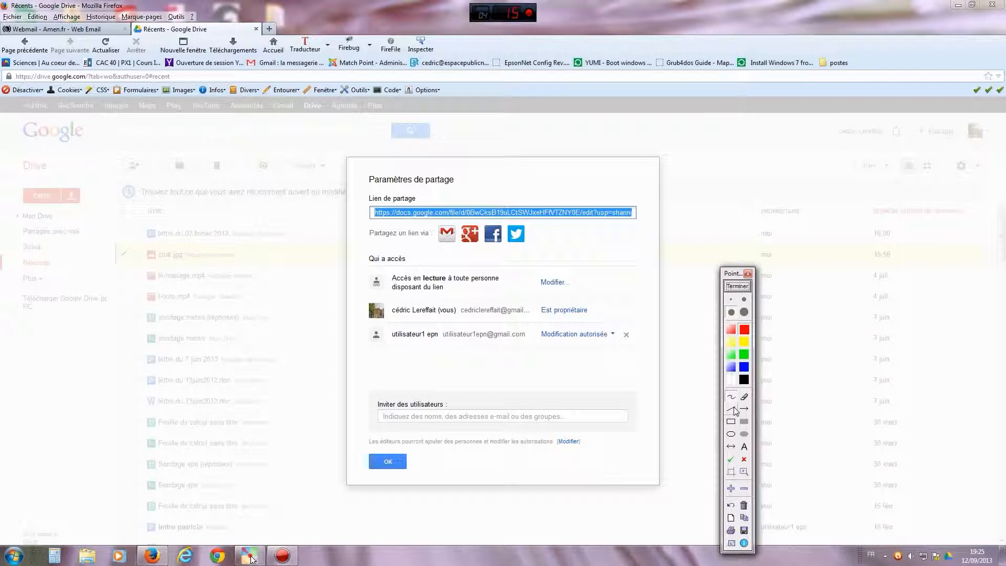
{"action": "mouse_move", "coordinate": [357, 300]}
{"action": "left_mouse_down"}
{"action": "mouse_move", "coordinate": [358, 357]}
{"action": "mouse_move", "coordinate": [404, 360]}
{"action": "left_mouse_up"}
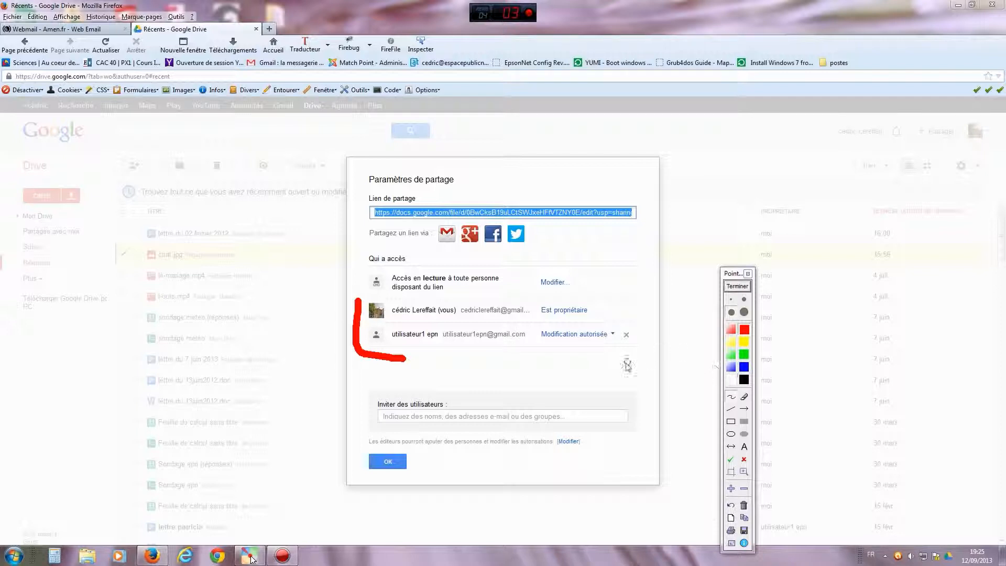
{"action": "left_click", "coordinate": [744, 409]}
{"action": "left_click_drag", "start_coordinate": [580, 387], "coordinate": [599, 349]}
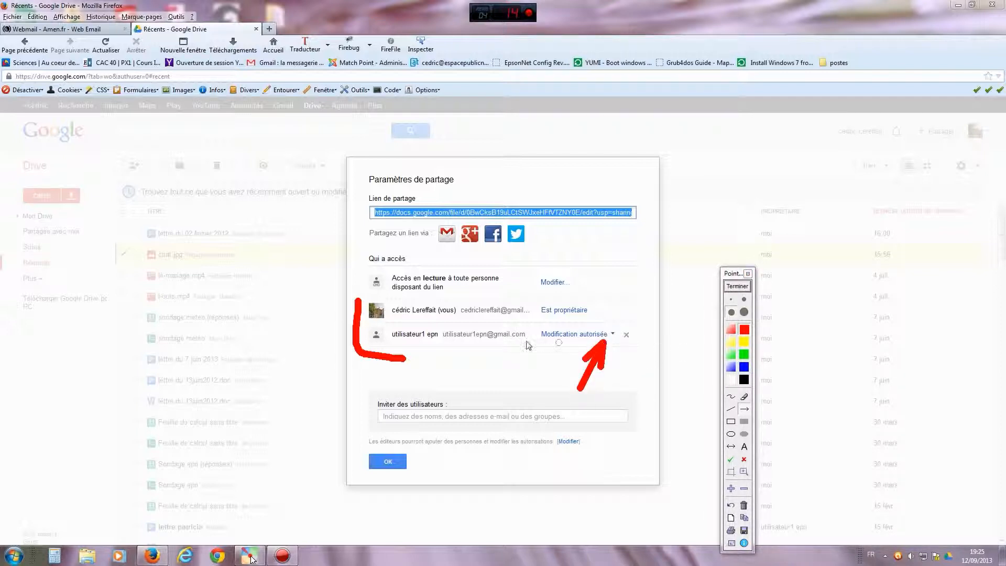
{"action": "left_click", "coordinate": [737, 287]}
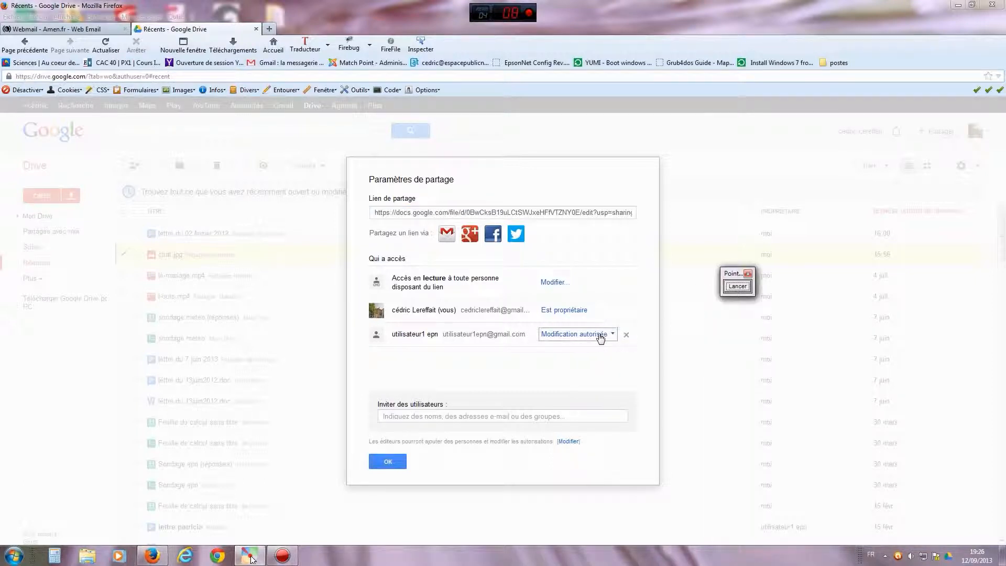
- Switch the invitee to Consultation autorisée, back to Modification autorisée, and save the changes
{"action": "left_click", "coordinate": [601, 336]}
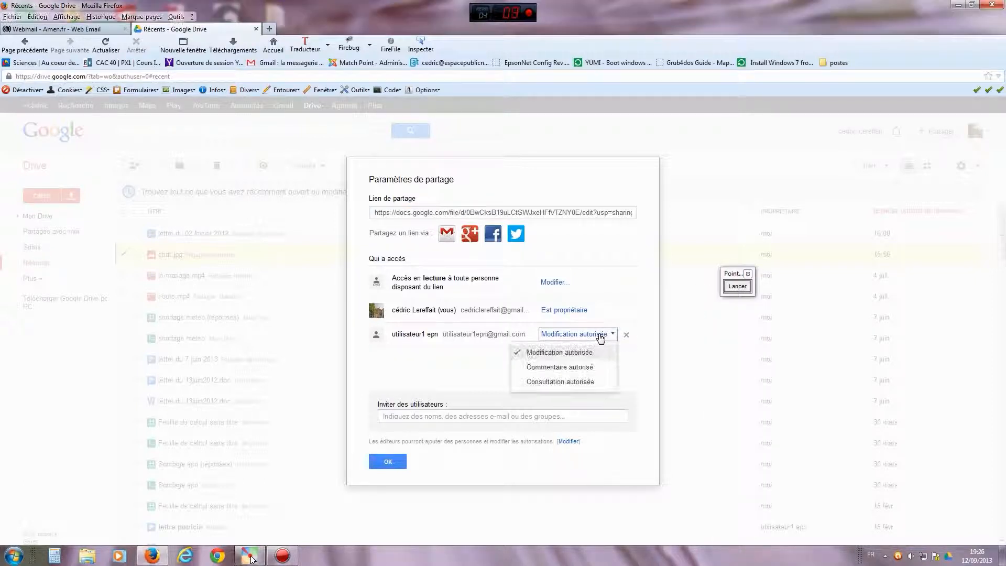
{"action": "left_click", "coordinate": [547, 382]}
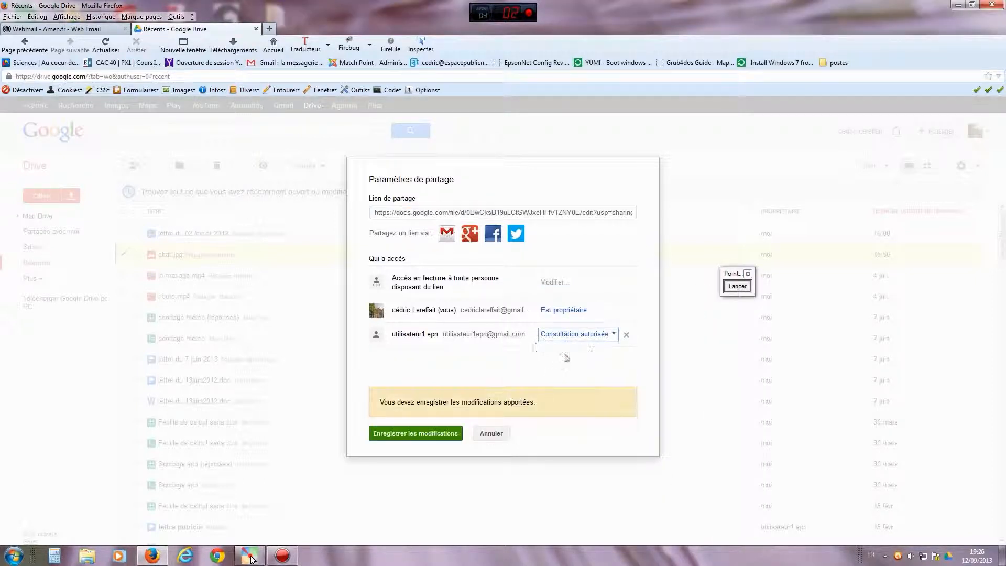
{"action": "left_click", "coordinate": [583, 334]}
{"action": "left_click", "coordinate": [571, 352]}
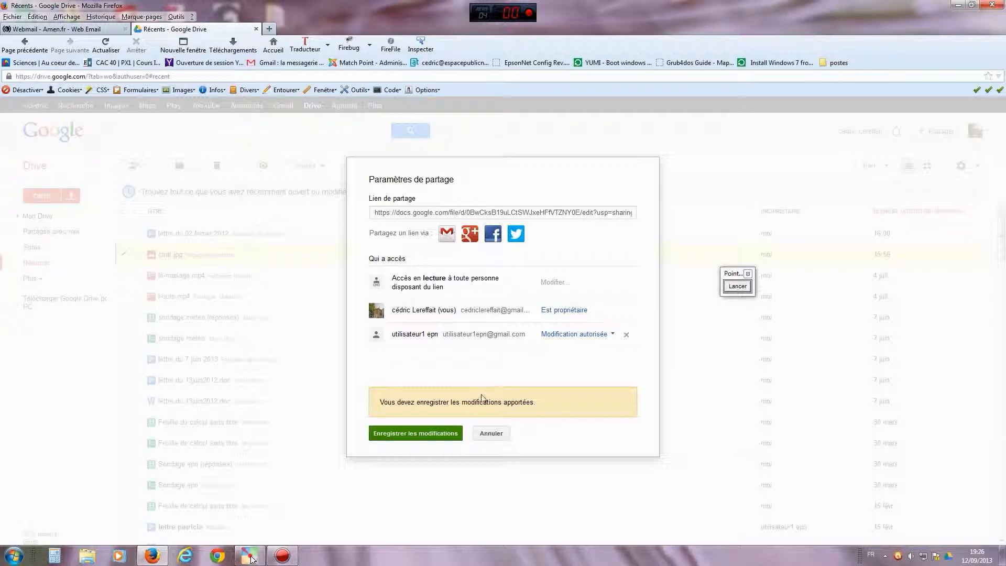
{"action": "left_click", "coordinate": [435, 435]}
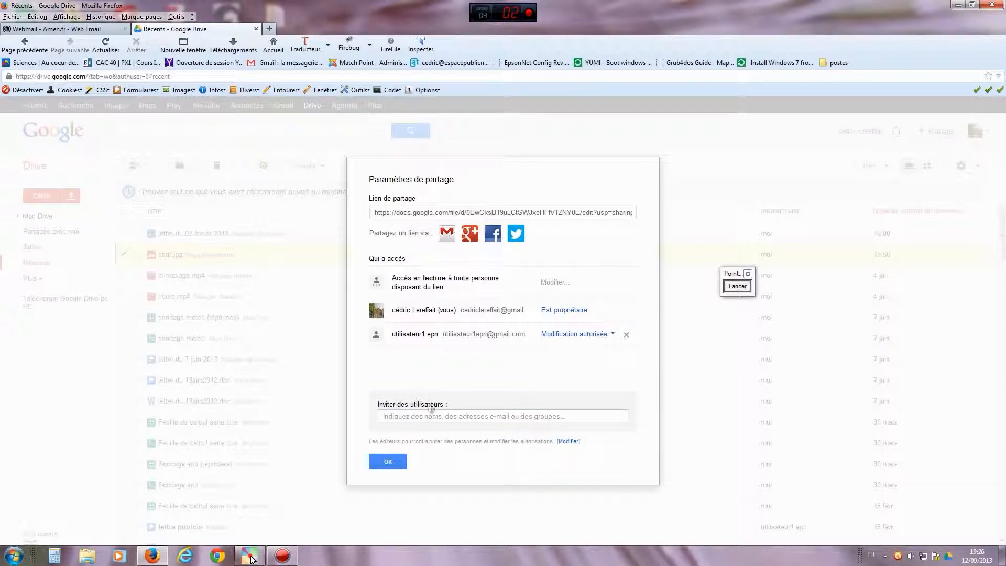
- Focus the Inviter des utilisateurs field, close the annotation helper, and bring up the recorder to stop
{"action": "left_click", "coordinate": [424, 415]}
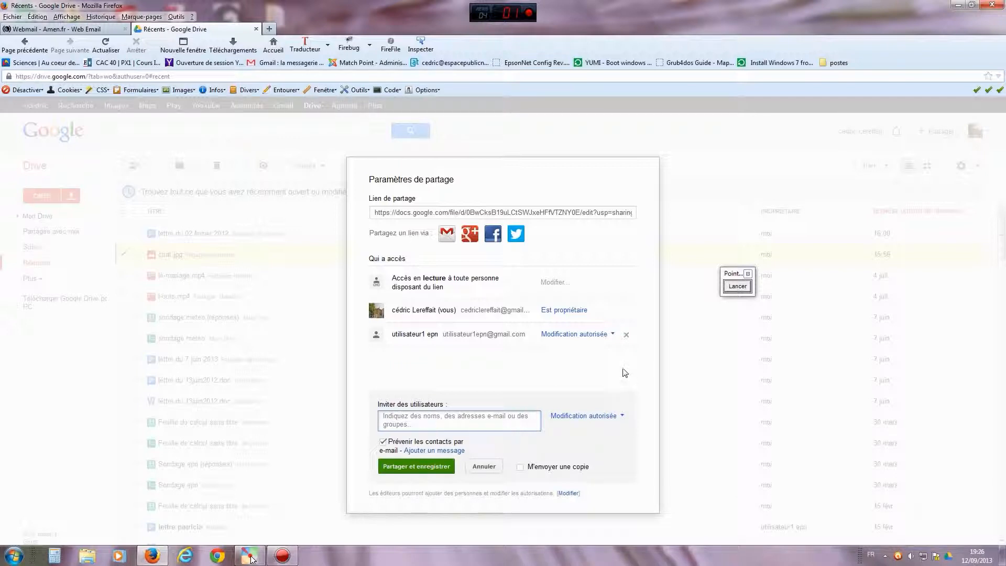
{"action": "left_click", "coordinate": [749, 274]}
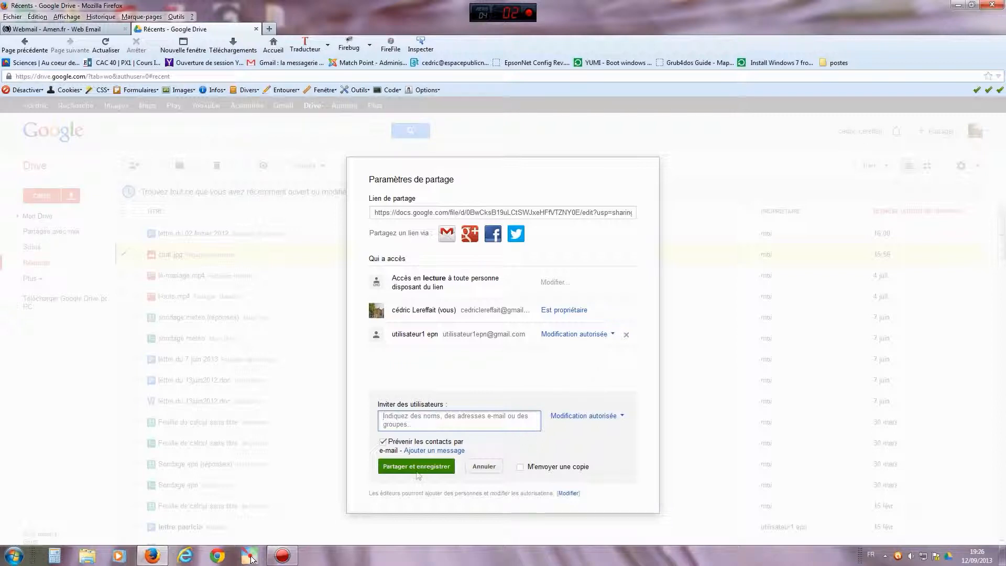
{"action": "left_click", "coordinate": [281, 555]}
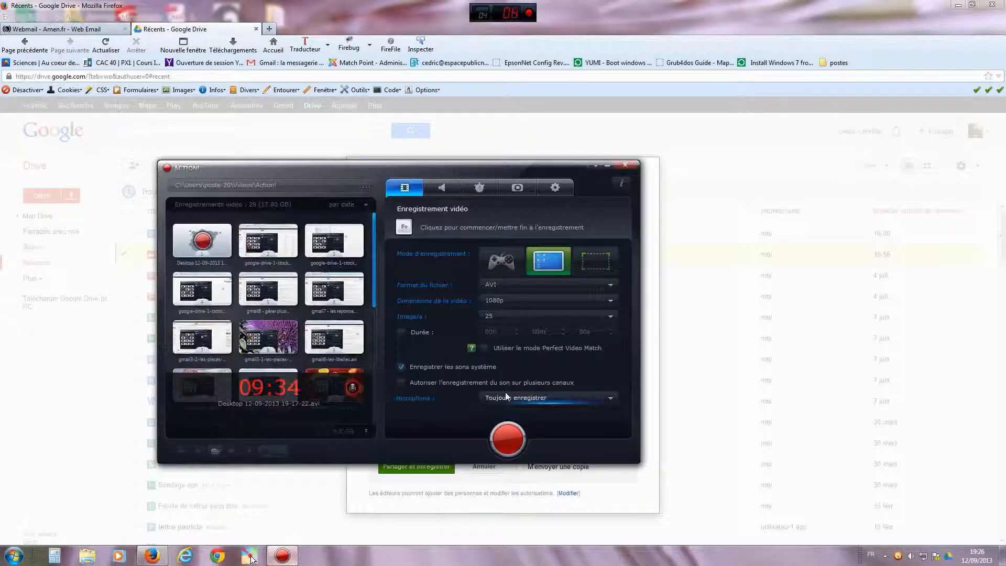